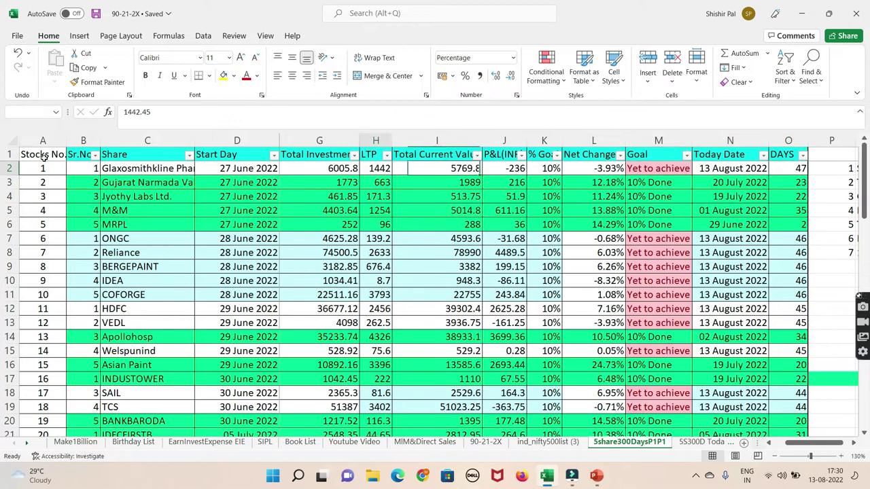
# - Examine the Glaxosmithkline row from Start Day across Net Change, Goal and Today Date to the Days column
pyautogui.press('Left')
pyautogui.press('Left')
pyautogui.press('Right')
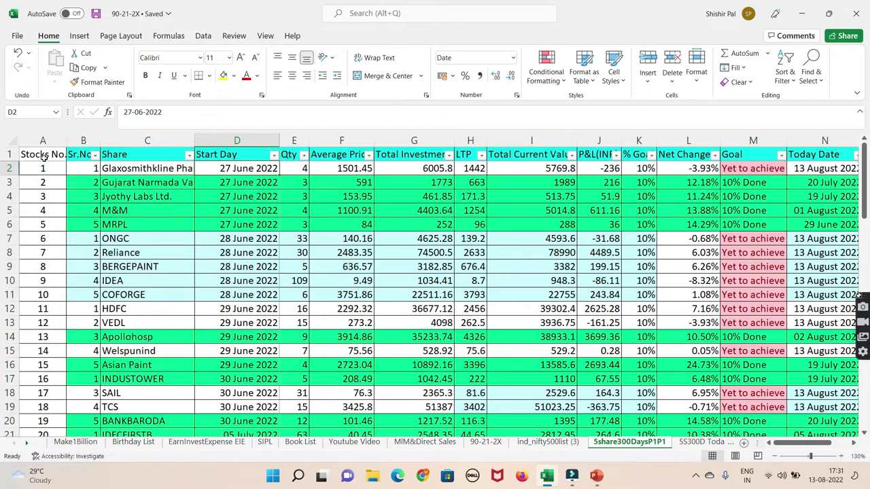
pyautogui.press('Right')
pyautogui.press('Right')
pyautogui.press('Right')
pyautogui.press('Right')
pyautogui.press('Right')
pyautogui.press('Right')
pyautogui.press('Right')
pyautogui.press('Right')
pyautogui.press('Right')
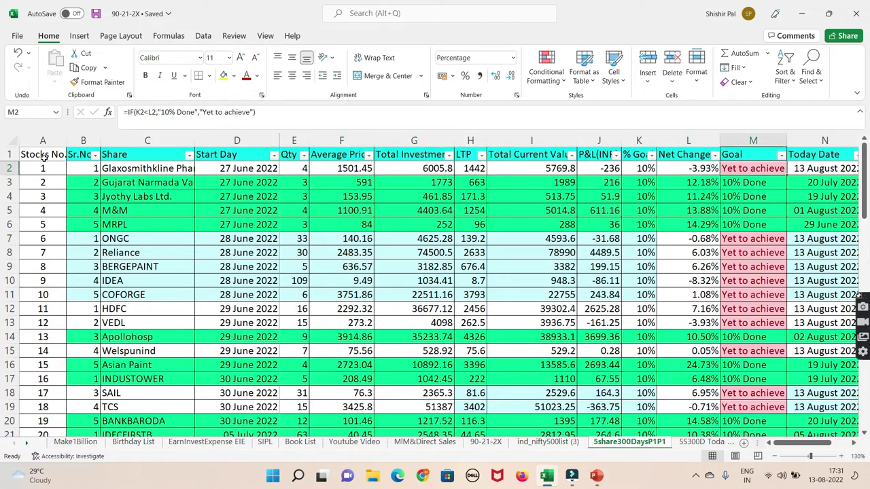
pyautogui.press('Right')
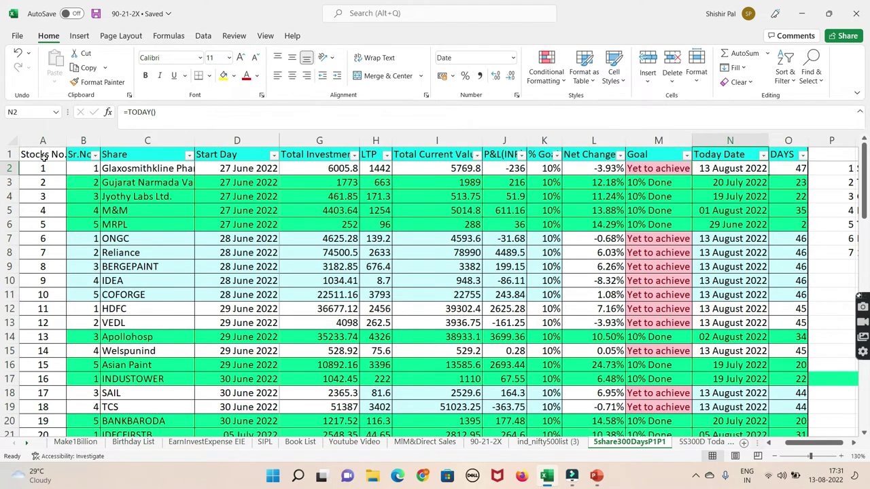
pyautogui.press('Right')
pyautogui.press('Left')
pyautogui.press('Down')
pyautogui.press('Up')
pyautogui.press('Left')
pyautogui.press('Left')
pyautogui.press('Left')
pyautogui.press('Left')
pyautogui.press('Right')
pyautogui.press('Right')
pyautogui.press('Right')
pyautogui.press('Right')
# - Review the stock numbers and share names of the first few entries in the tracker
pyautogui.press('Left')
pyautogui.press('Left')
pyautogui.press('Left')
pyautogui.press('Left')
pyautogui.press('Left')
pyautogui.press('Left')
pyautogui.press('Left')
pyautogui.press('Left')
pyautogui.press('Left')
pyautogui.press('Left')
pyautogui.press('Left')
pyautogui.press('Left')
pyautogui.press('Left')
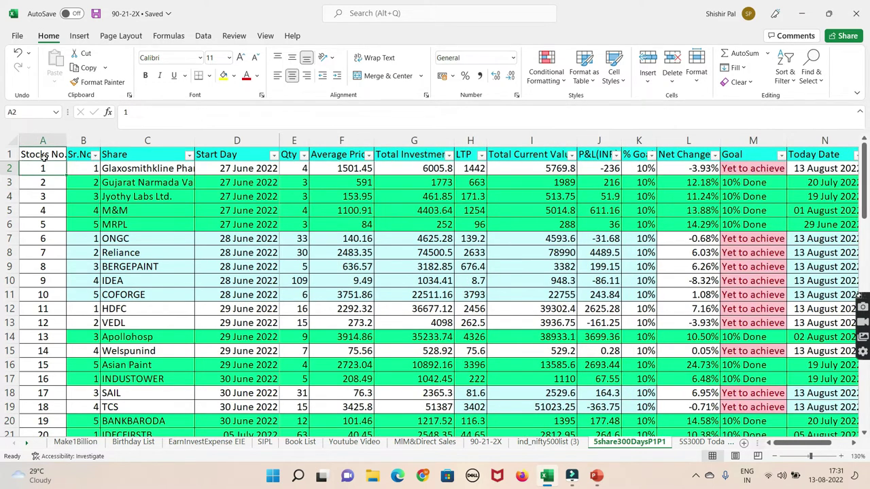
pyautogui.press('Right')
pyautogui.press('Right')
pyautogui.press('Left')
pyautogui.press('Right')
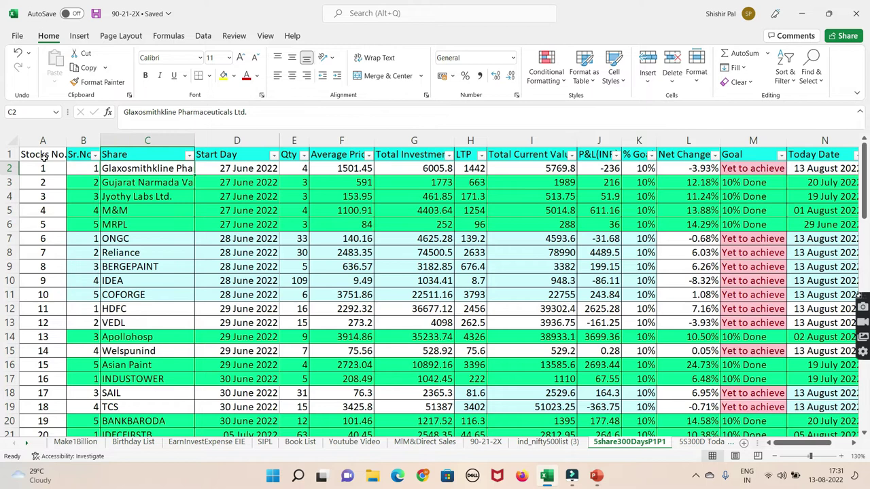
pyautogui.press('Down')
pyautogui.press('Down')
pyautogui.press('Down')
pyautogui.press('Up')
pyautogui.press('Up')
pyautogui.press('Up')
# - Filter the Goal column to show only the "10% Done" stocks
pyautogui.click(781, 157)
pyautogui.click(667, 290)
pyautogui.click(667, 299)
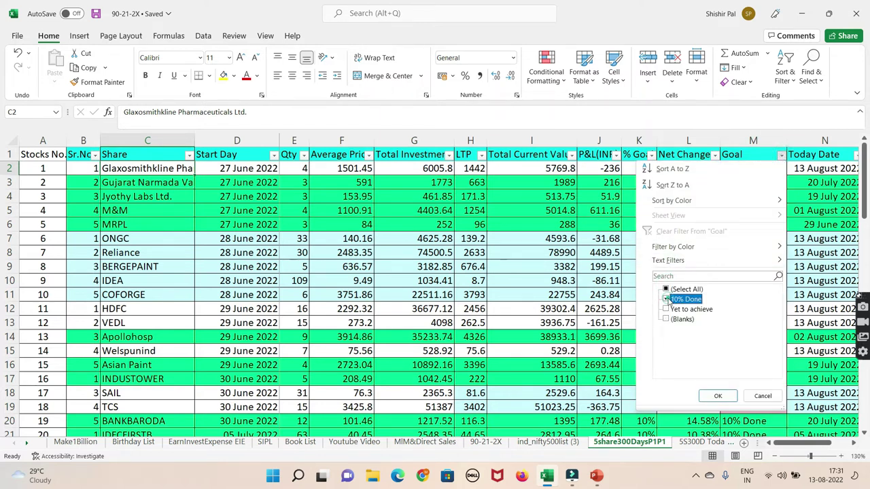
pyautogui.click(718, 396)
# - Review the P&L values of the filtered "10% Done" stocks row by row
pyautogui.click(579, 238)
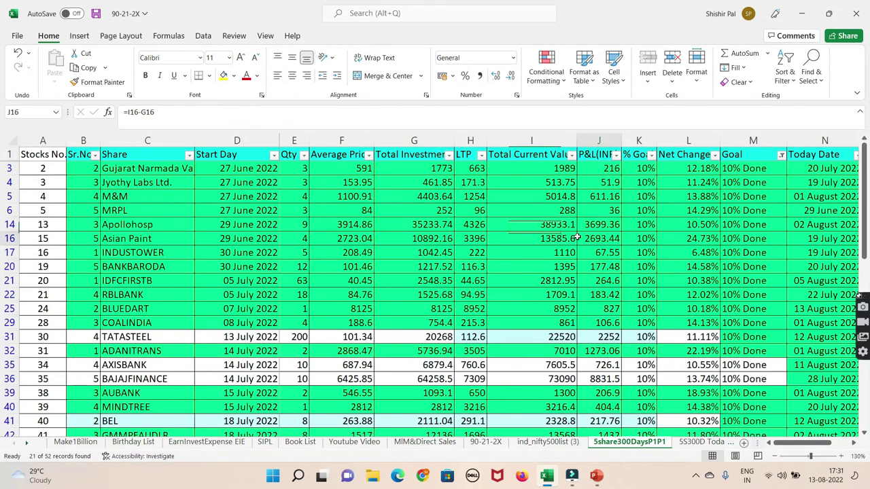
pyautogui.press('Down')
pyautogui.press('Down')
pyautogui.press('Down')
pyautogui.press('Down')
pyautogui.press('Down')
pyautogui.press('Down')
pyautogui.press('Down')
pyautogui.press('Down')
pyautogui.press('Down')
pyautogui.press('Down')
pyautogui.press('Down')
pyautogui.press('Down')
pyautogui.press('Down')
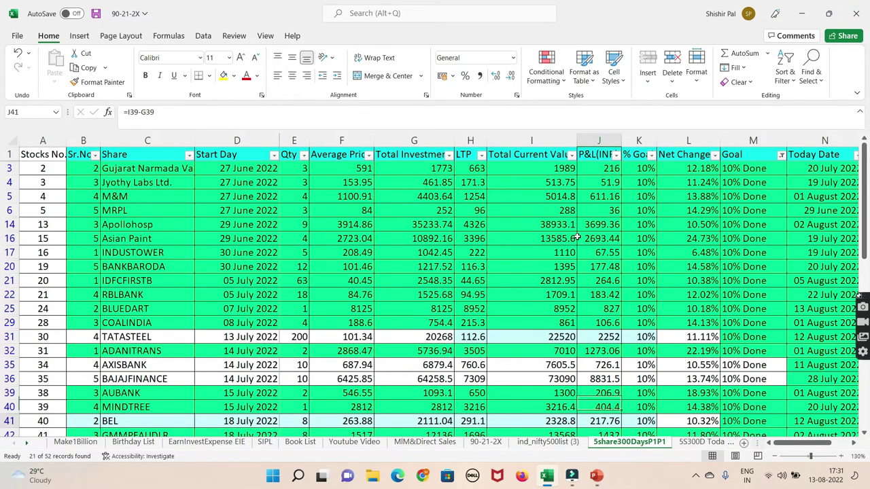
pyautogui.press('Down')
pyautogui.hotkey('ctrl', 'Up')
pyautogui.press('Down')
pyautogui.press('Down')
pyautogui.press('Down')
pyautogui.press('Down')
pyautogui.press('Down')
pyautogui.press('Down')
pyautogui.press('Down')
pyautogui.press('Down')
pyautogui.press('Down')
pyautogui.press('Down')
pyautogui.press('Down')
pyautogui.press('Down')
pyautogui.press('Down')
pyautogui.press('Down')
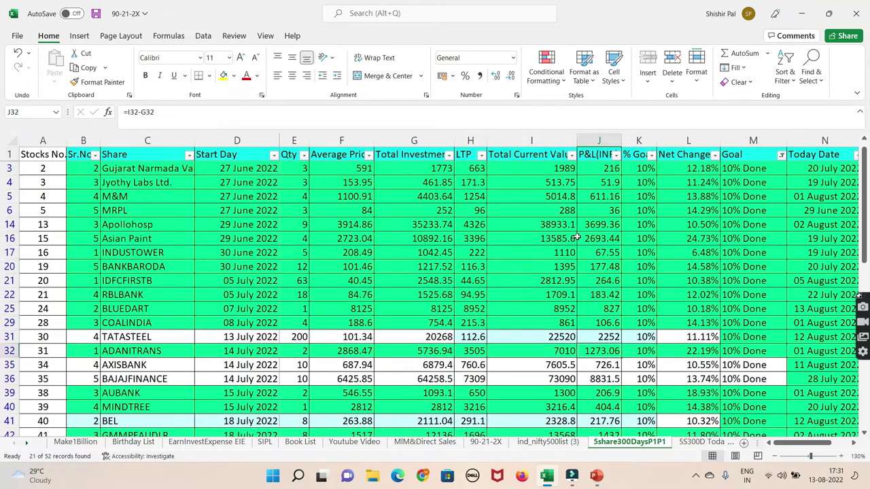
# - Check the Net Change, Today Date and Days columns for the TATASTEEL and BEL rows
pyautogui.press('Right')
pyautogui.press('Right')
pyautogui.press('Up')
pyautogui.press('Right')
pyautogui.press('Right')
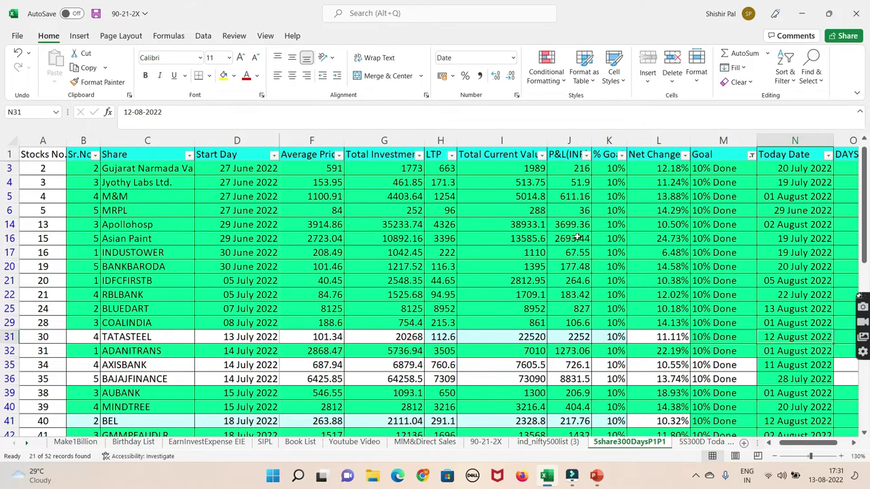
pyautogui.press('Left')
pyautogui.press('Left')
pyautogui.press('Left')
pyautogui.press('Left')
pyautogui.press('Right')
pyautogui.press('Down')
pyautogui.press('Down')
pyautogui.press('Down')
pyautogui.press('Down')
pyautogui.press('Down')
pyautogui.press('Down')
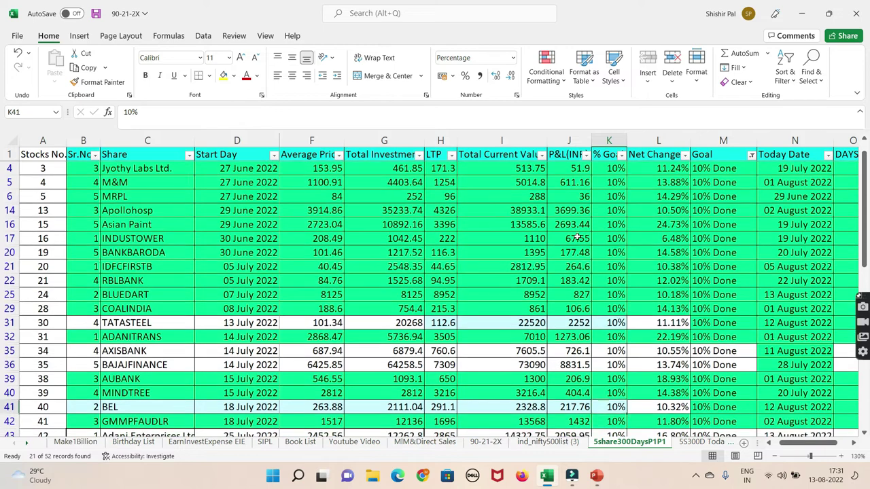
pyautogui.press('Right')
pyautogui.press('Right')
pyautogui.press('Right')
pyautogui.press('Right')
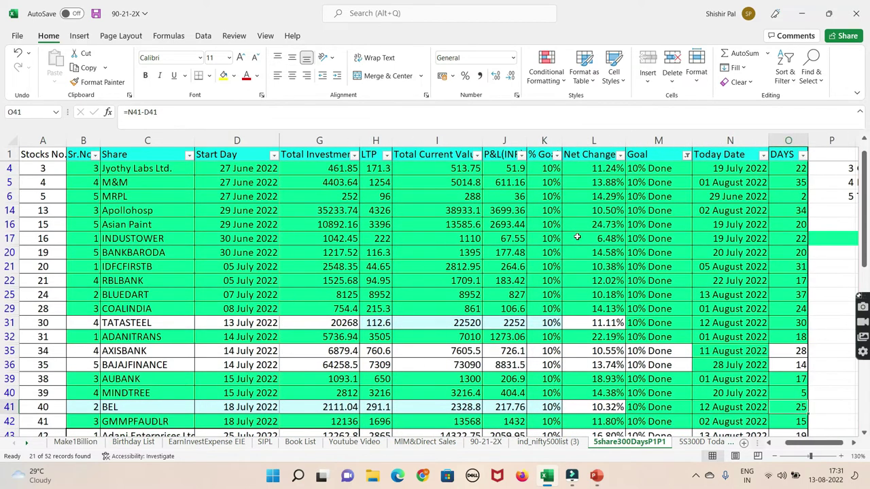
# - Review the Goal column in the lower part of the filtered list and ADANITRANS's row back to its LTP
pyautogui.press('Left')
pyautogui.press('Left')
pyautogui.press('Down')
pyautogui.press('Down')
pyautogui.press('Up')
pyautogui.press('Up')
pyautogui.press('Up')
pyautogui.press('Up')
pyautogui.press('Up')
pyautogui.press('Up')
pyautogui.press('Up')
pyautogui.press('Up')
pyautogui.press('Down')
pyautogui.press('Left')
pyautogui.press('Left')
pyautogui.press('Left')
pyautogui.press('Left')
pyautogui.press('Left')
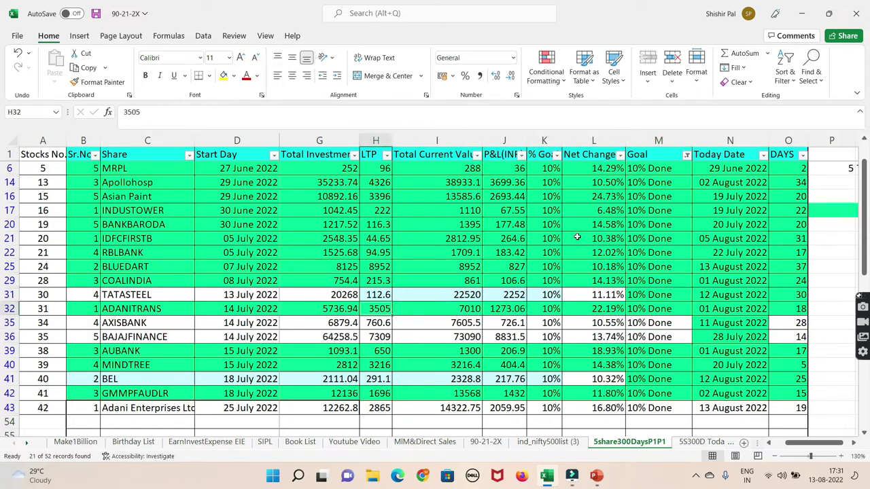
# - Examine the investment, net change, goal date and days figures of the stocks around TATASTEEL and ADANITRANS
pyautogui.press('Left')
pyautogui.press('Up')
pyautogui.press('Up')
pyautogui.press('Right')
pyautogui.press('Right')
pyautogui.press('Right')
pyautogui.press('Right')
pyautogui.press('Right')
pyautogui.press('Down')
pyautogui.press('Down')
pyautogui.press('Right')
pyautogui.press('Right')
pyautogui.press('Right')
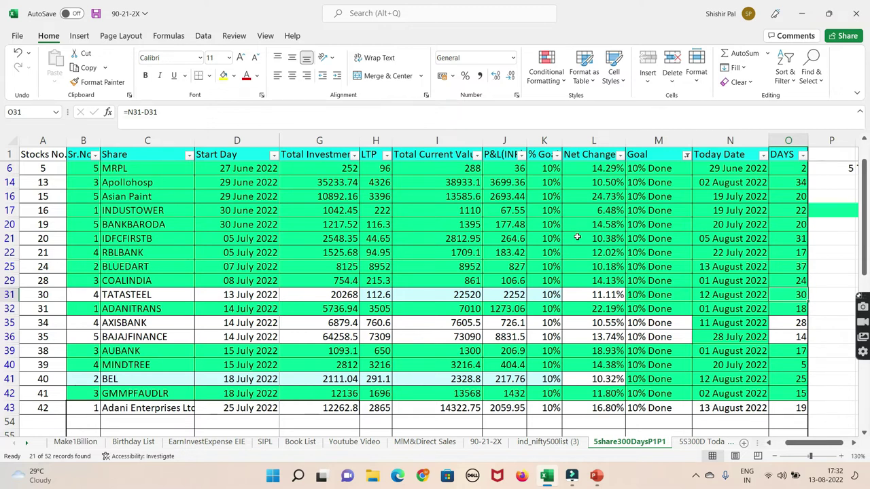
pyautogui.press('Left')
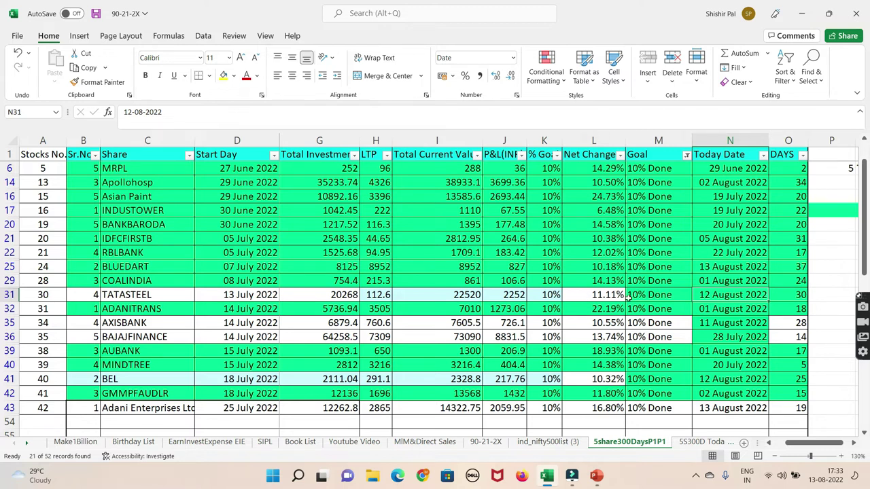
pyautogui.click(592, 308)
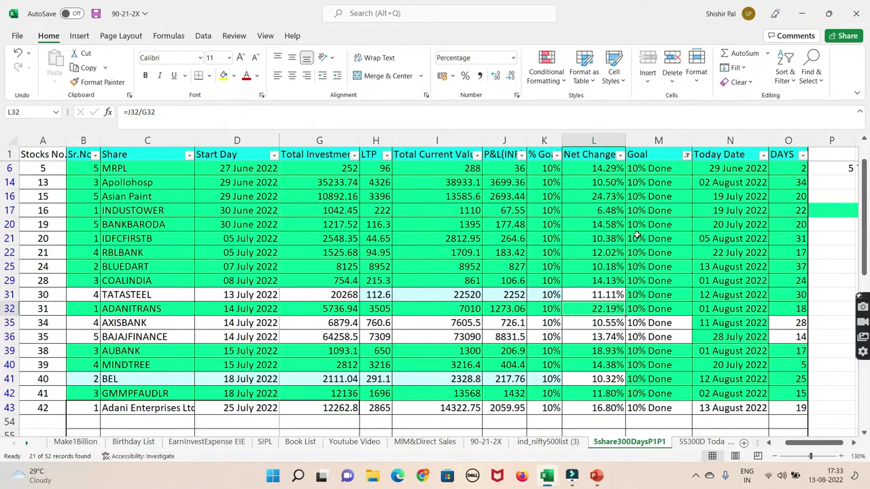
# - Change the Goal filter to show only the "Yet to achieve" stocks
pyautogui.click(687, 155)
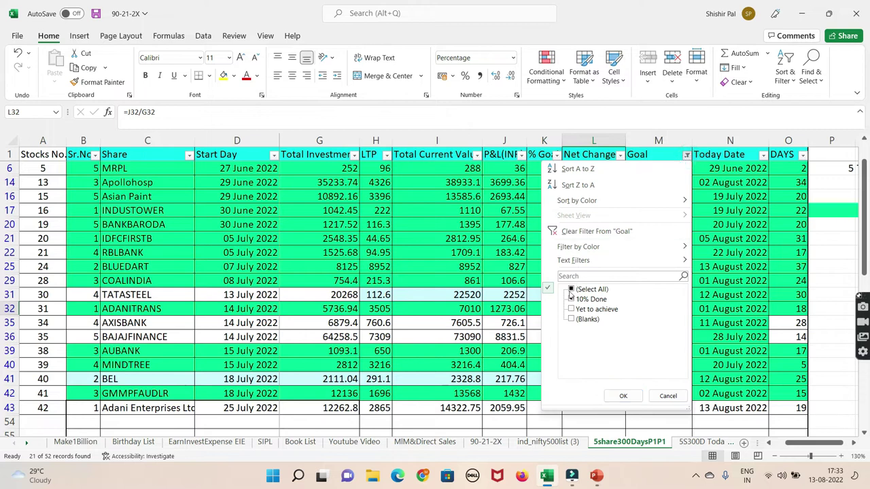
pyautogui.click(571, 299)
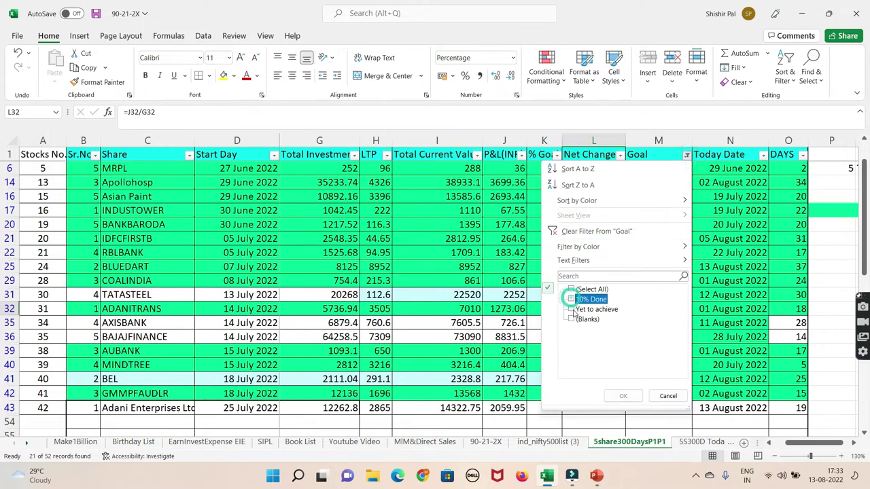
pyautogui.click(572, 309)
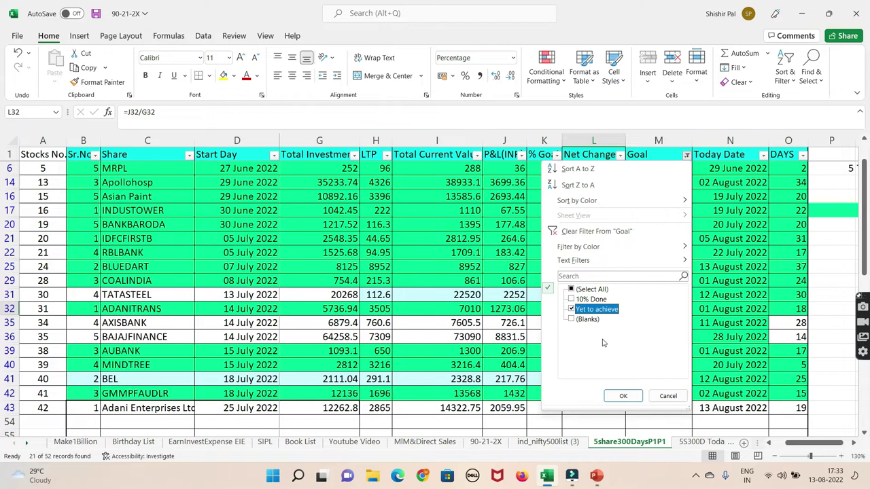
pyautogui.click(623, 397)
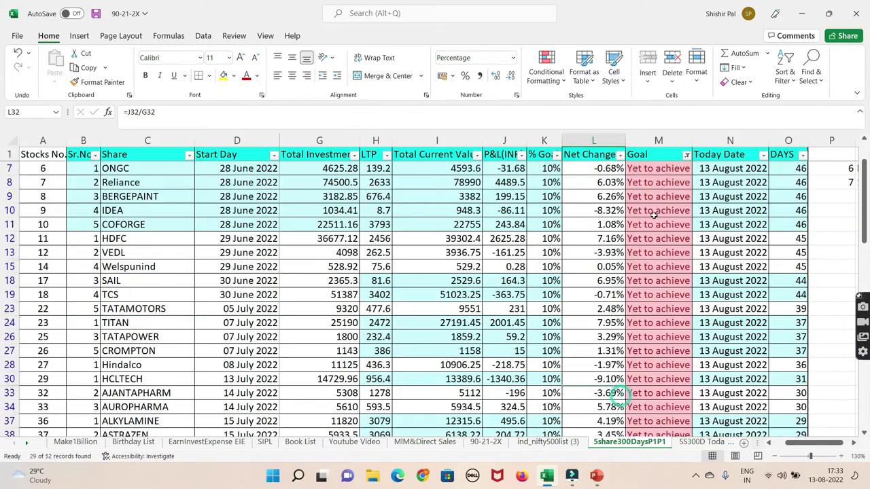
# - Filter the Net Change column to show only the -19.93% and -9.10% values
pyautogui.click(621, 155)
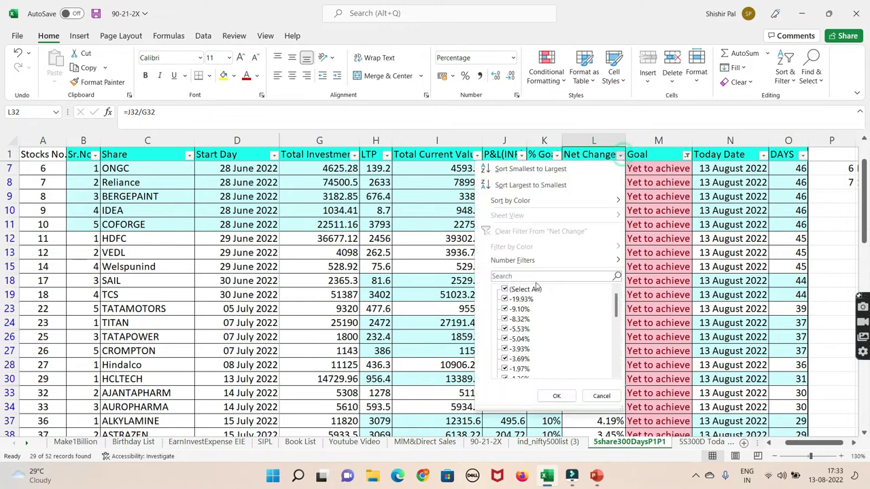
pyautogui.click(505, 290)
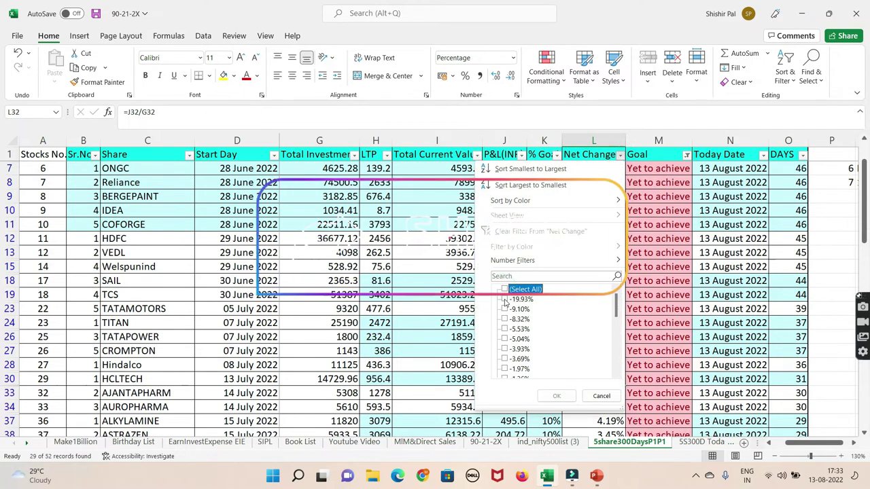
pyautogui.click(504, 299)
pyautogui.click(504, 309)
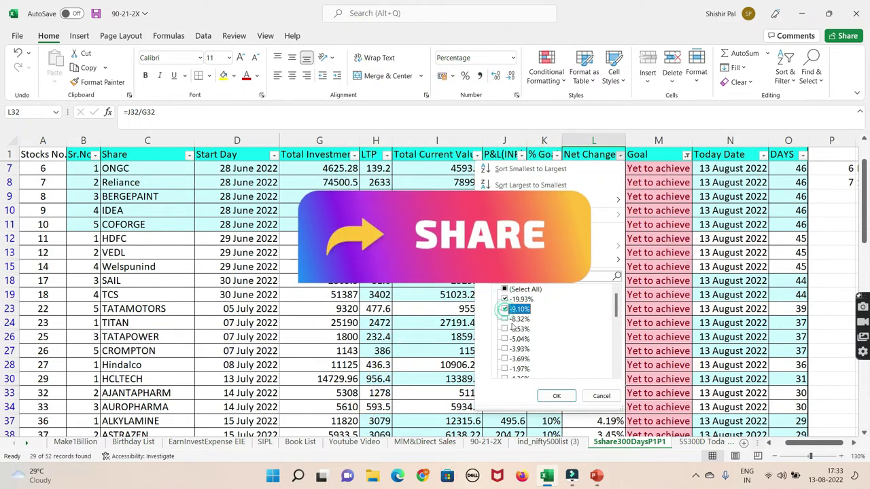
pyautogui.click(556, 397)
# - Compare the Net Change values of the HCLTECH and Wipro Ltd. rows
pyautogui.click(604, 200)
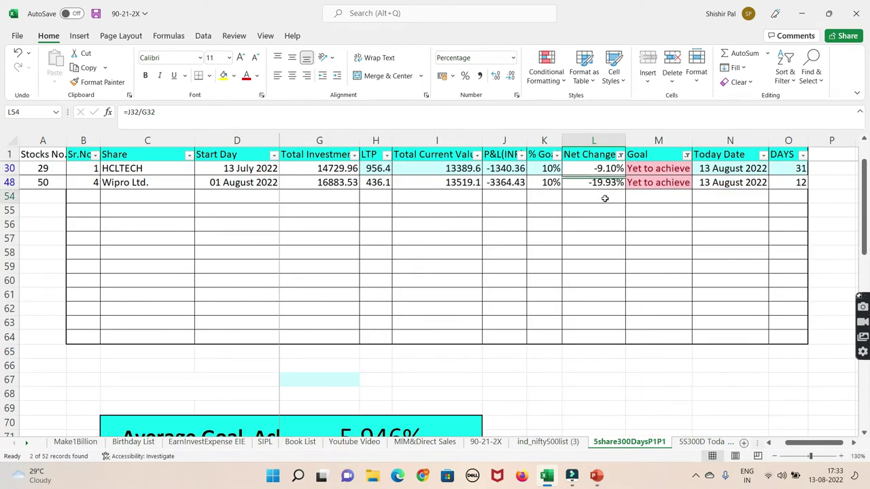
pyautogui.press('Up')
pyautogui.press('Up')
pyautogui.press('Down')
pyautogui.press('Down')
pyautogui.press('Down')
pyautogui.press('Up')
pyautogui.press('Up')
pyautogui.press('Up')
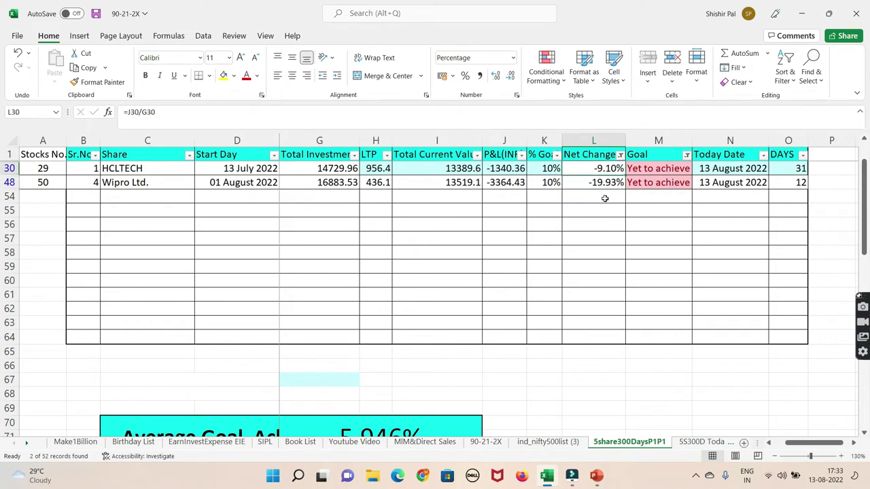
pyautogui.press('Down')
pyautogui.press('Down')
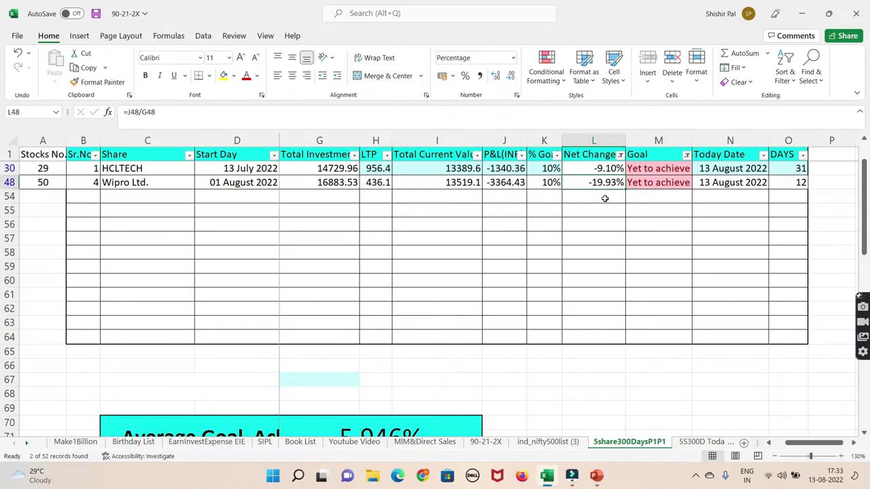
pyautogui.press('Up')
pyautogui.press('Up')
pyautogui.press('Down')
pyautogui.press('Down')
pyautogui.press('Down')
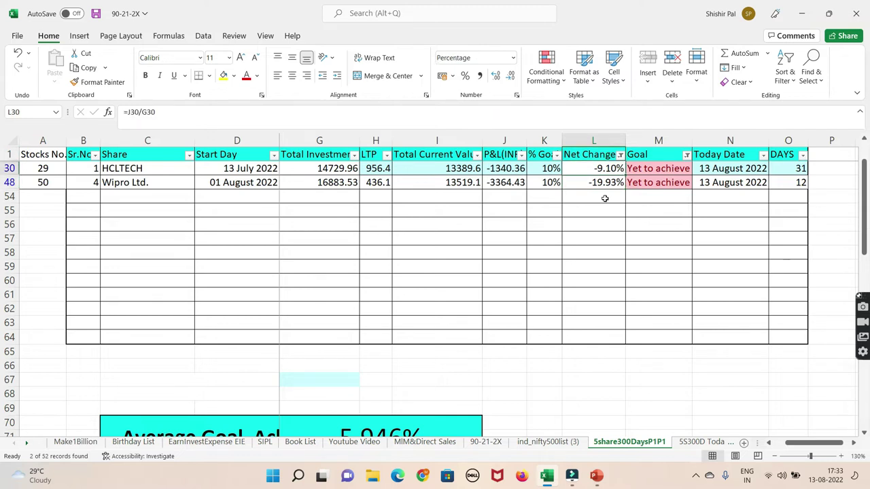
# - Review the losses, P&L figures and share names of the two biggest losers, HCLTECH and Wipro Ltd
pyautogui.press('Up')
pyautogui.press('Up')
pyautogui.press('Down')
pyautogui.press('Up')
pyautogui.press('Down')
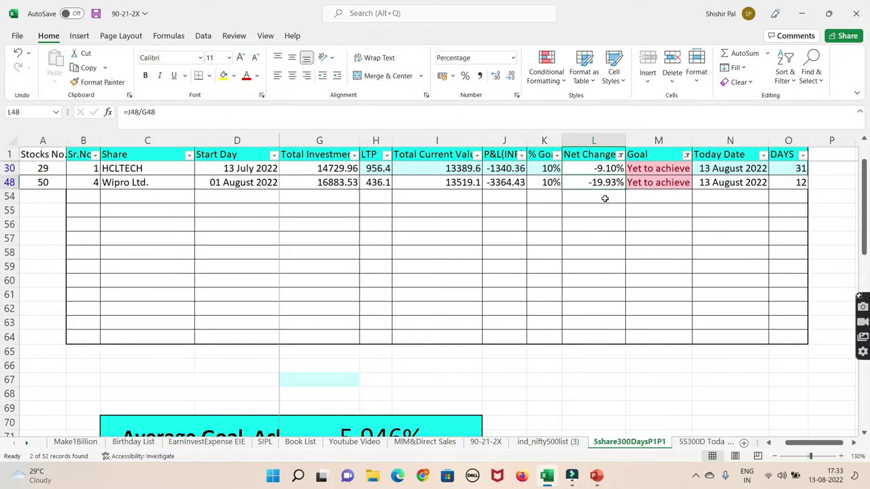
pyautogui.press('Up')
pyautogui.press('Down')
pyautogui.press('Up')
pyautogui.press('Down')
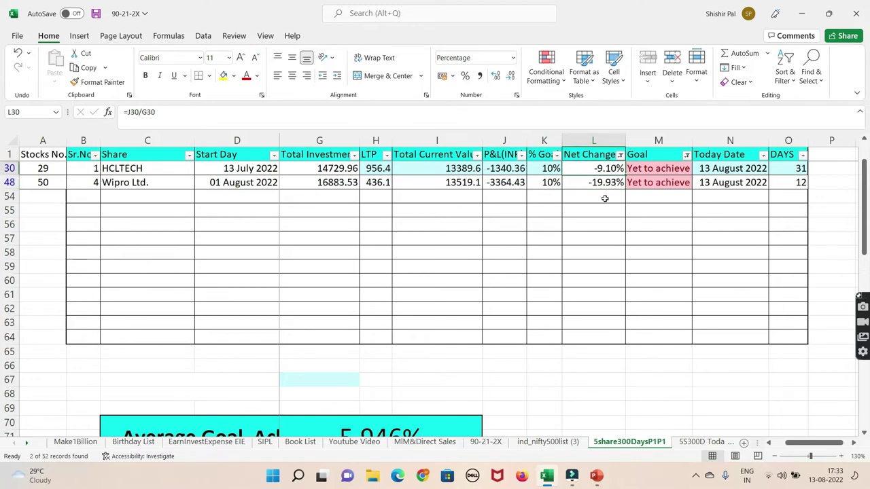
pyautogui.press('Up')
pyautogui.press('Up')
pyautogui.press('Down')
pyautogui.press('Down')
pyautogui.press('Down')
pyautogui.press('Up')
pyautogui.press('Up')
pyautogui.press('Left')
pyautogui.press('Left')
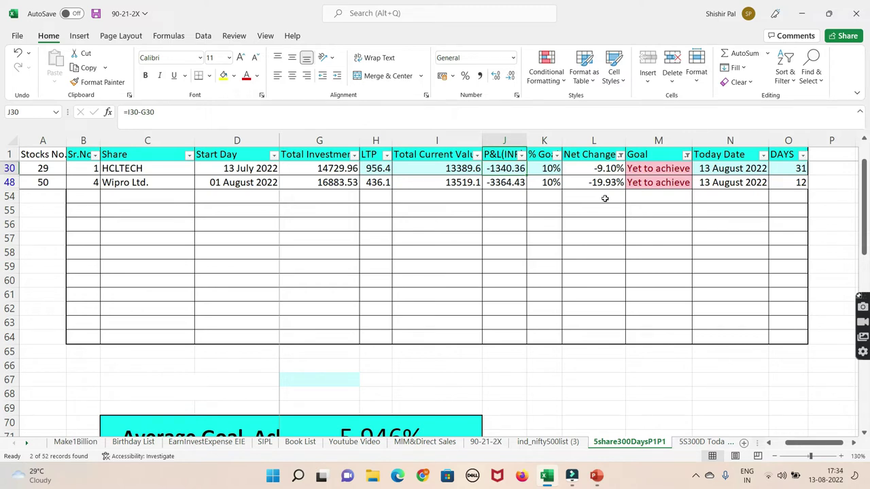
pyautogui.click(594, 168)
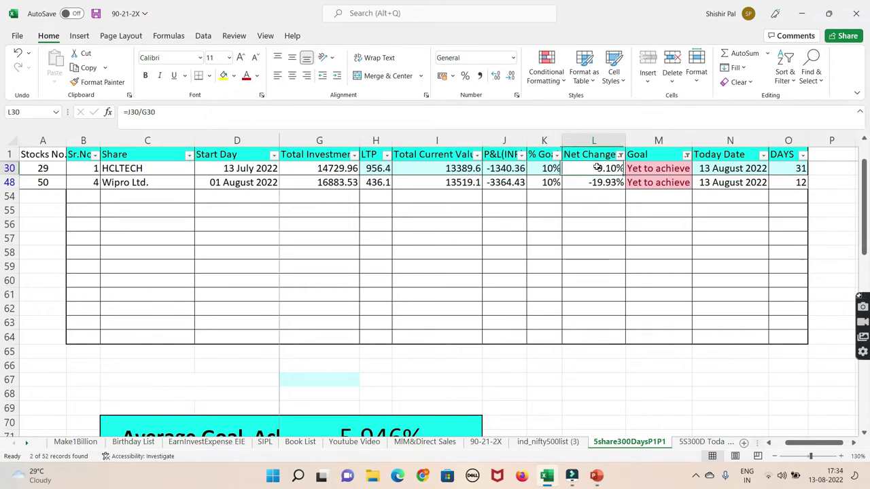
pyautogui.click(140, 169)
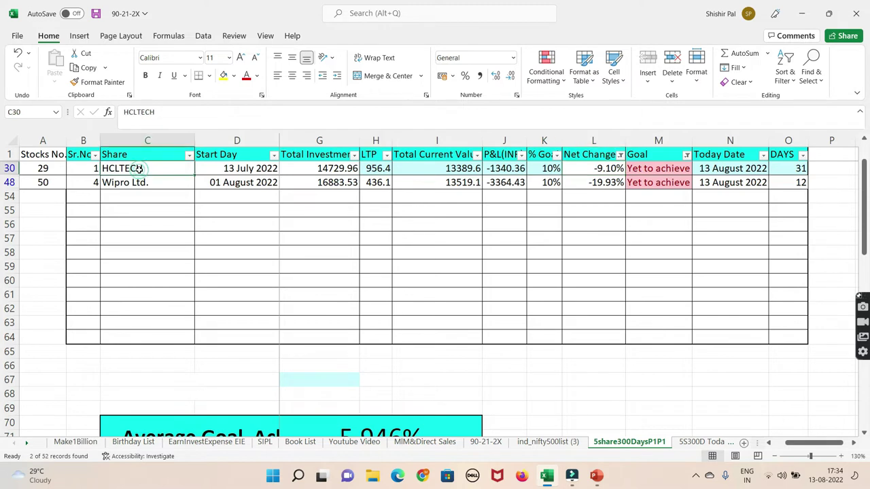
pyautogui.press('Down')
pyautogui.press('Up')
# - Extend the Net Change filter to also include the two highest values, 7.95% and 7.64%
pyautogui.click(620, 155)
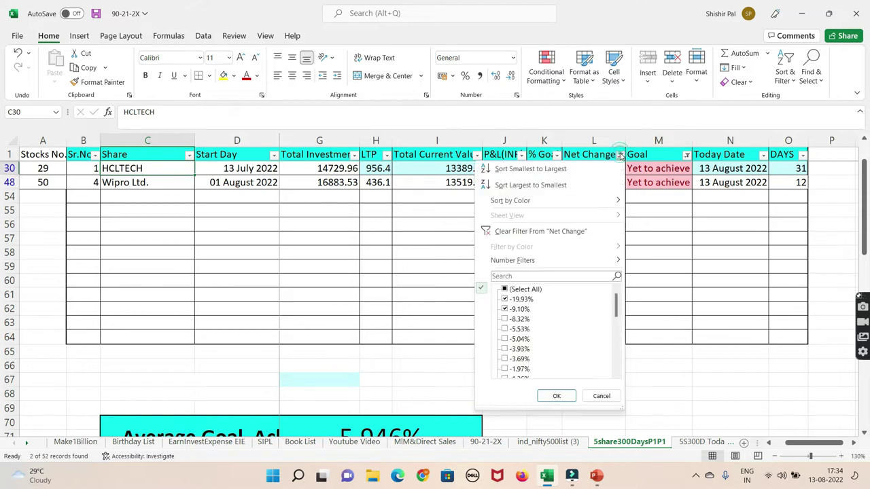
pyautogui.click(505, 300)
pyautogui.click(505, 300)
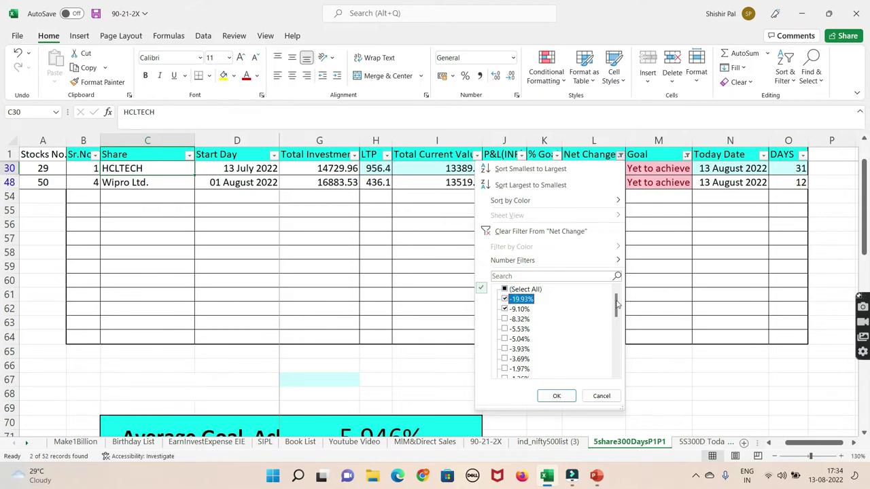
pyautogui.moveTo(616, 304); pyautogui.dragTo(615, 354)
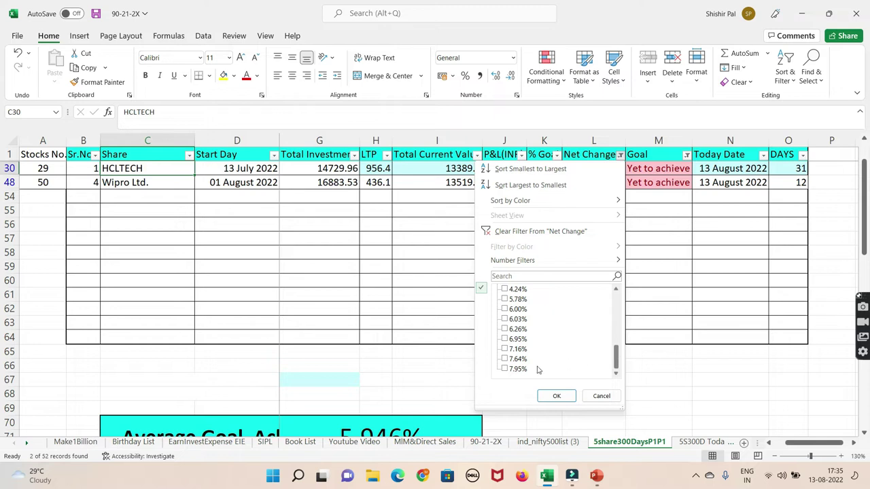
pyautogui.click(507, 369)
pyautogui.click(505, 369)
pyautogui.click(504, 359)
pyautogui.click(505, 348)
pyautogui.click(505, 348)
pyautogui.click(556, 396)
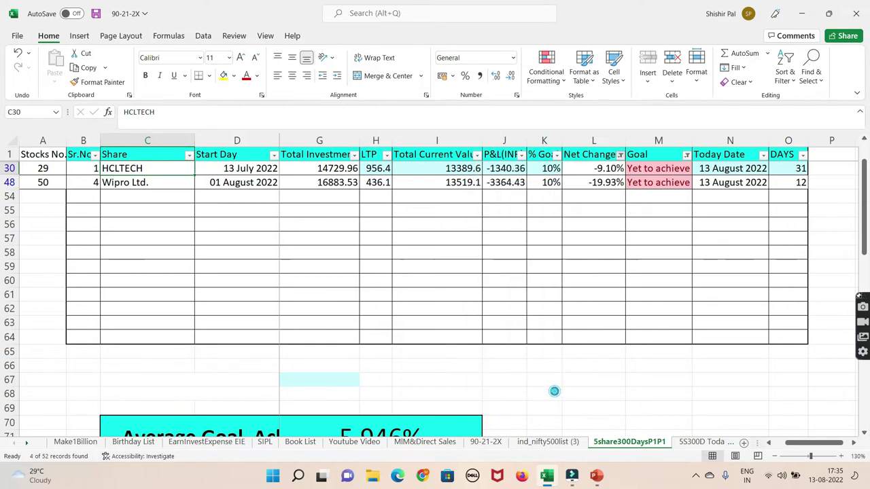
# - Examine the TITAN and HCLTECH rows from the LTP column across to the days column
pyautogui.click(551, 252)
pyautogui.press('Up')
pyautogui.press('Up')
pyautogui.press('Up')
pyautogui.press('Up')
pyautogui.press('Up')
pyautogui.press('Up')
pyautogui.press('Up')
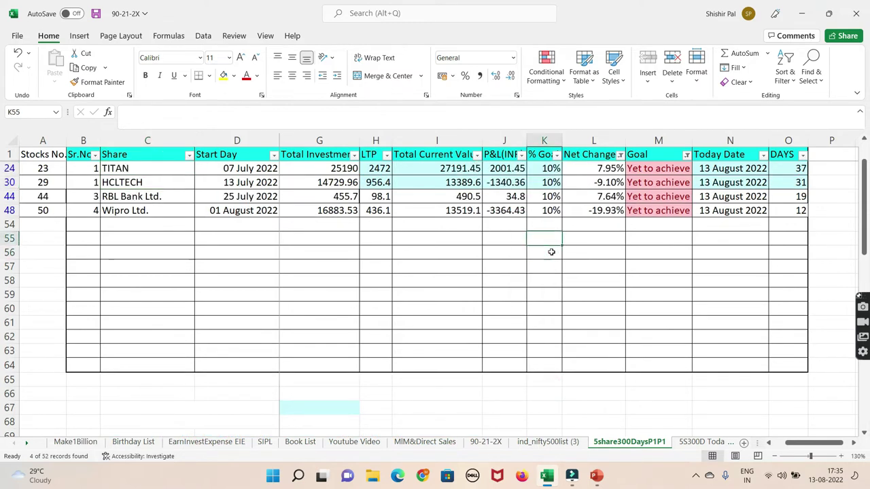
pyautogui.press('Down')
pyautogui.press('Down')
pyautogui.press('Down')
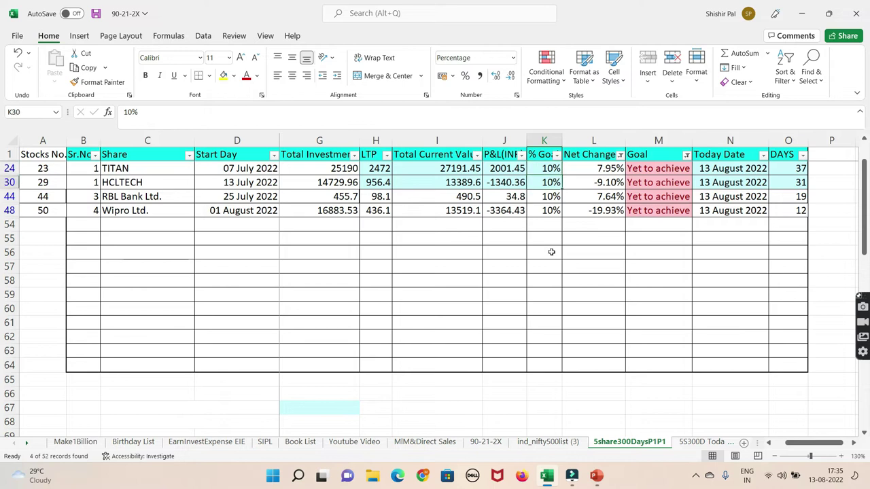
pyautogui.press('Up')
pyautogui.press('Up')
pyautogui.press('Left')
pyautogui.press('Left')
pyautogui.press('Left')
pyautogui.press('Left')
pyautogui.press('Left')
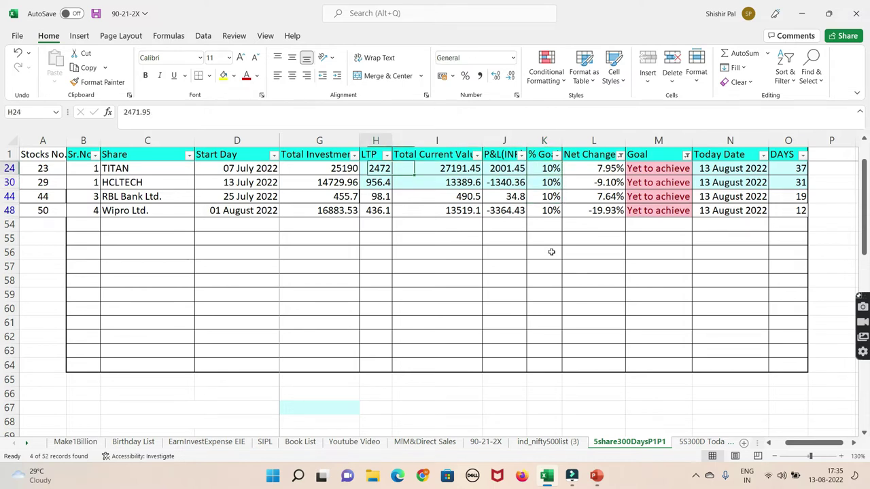
pyautogui.press('Right')
pyautogui.press('Down')
pyautogui.press('Right')
pyautogui.press('Right')
pyautogui.press('Right')
pyautogui.press('Right')
pyautogui.press('Right')
pyautogui.press('Right')
pyautogui.press('Right')
pyautogui.press('Right')
pyautogui.press('Right')
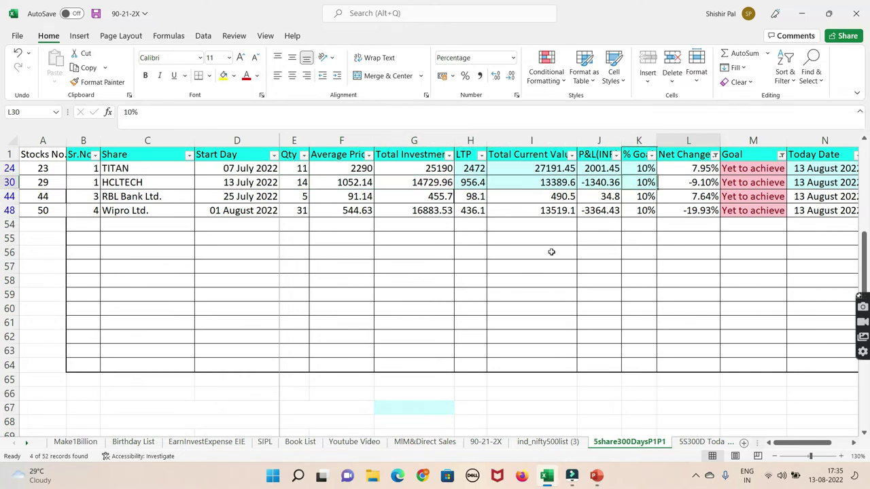
pyautogui.press('Up')
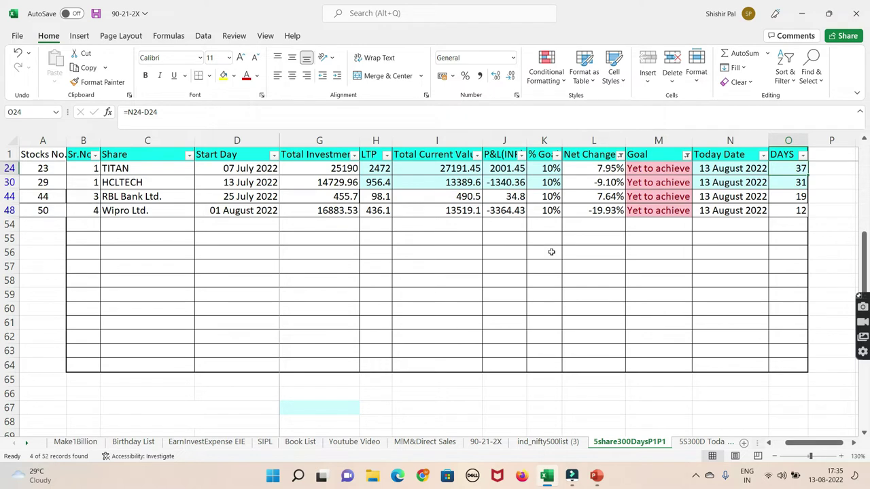
# - Check TITAN's net change against its goal status, today's date and days held
pyautogui.press('Left')
pyautogui.press('Left')
pyautogui.press('Left')
pyautogui.press('Left')
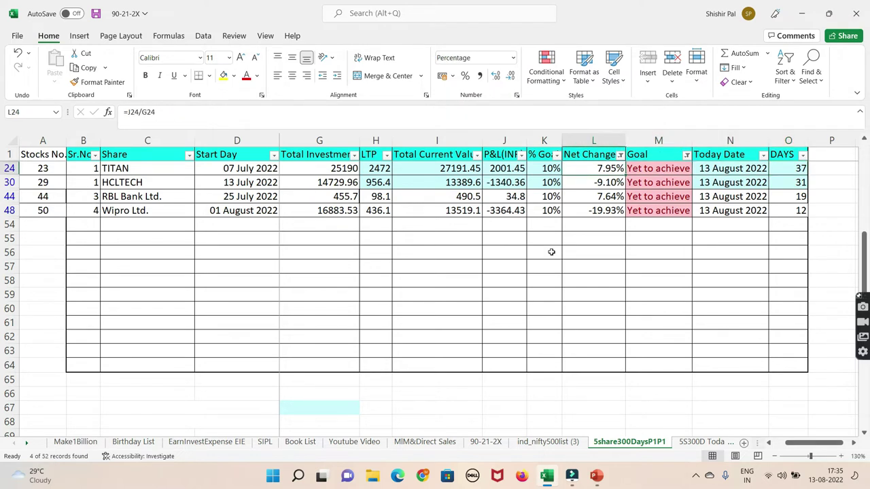
pyautogui.press('Right')
pyautogui.press('Right')
pyautogui.press('Left')
pyautogui.press('Right')
pyautogui.press('Right')
pyautogui.press('Right')
pyautogui.press('Left')
pyautogui.press('Left')
pyautogui.press('Left')
pyautogui.press('Left')
pyautogui.press('Right')
pyautogui.press('Right')
pyautogui.press('Right')
pyautogui.press('Right')
pyautogui.press('Right')
pyautogui.press('Left')
pyautogui.press('Left')
pyautogui.press('Right')
pyautogui.press('Left')
pyautogui.press('Left')
pyautogui.press('Left')
# - Compare the Net Change values down to Wipro Ltd. and review the goal, date and days figures of RBL Bank Ltd
pyautogui.press('Down')
pyautogui.press('Down')
pyautogui.press('Down')
pyautogui.press('Up')
pyautogui.press('Up')
pyautogui.press('Down')
pyautogui.press('Down')
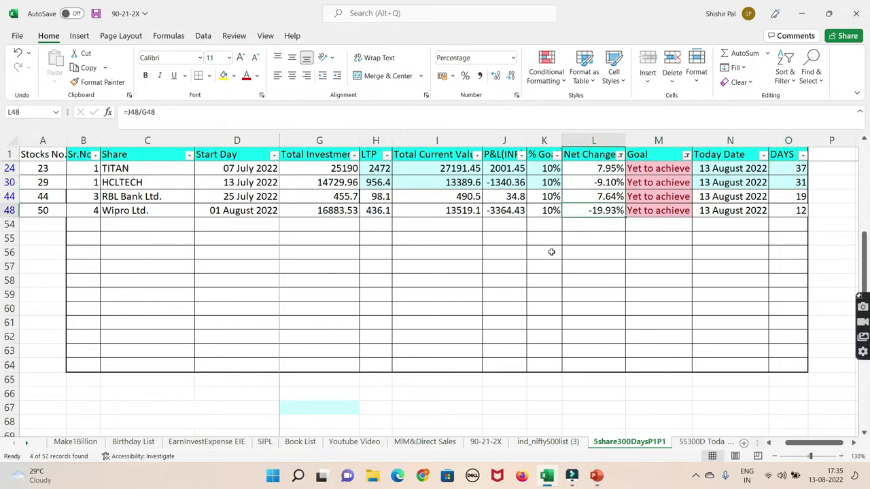
pyautogui.press('Right')
pyautogui.press('Up')
pyautogui.press('Up')
pyautogui.press('Down')
pyautogui.press('Left')
pyautogui.press('Left')
pyautogui.press('Right')
pyautogui.press('Right')
pyautogui.press('Right')
pyautogui.press('Right')
pyautogui.press('Right')
pyautogui.press('Left')
pyautogui.press('Left')
pyautogui.press('Left')
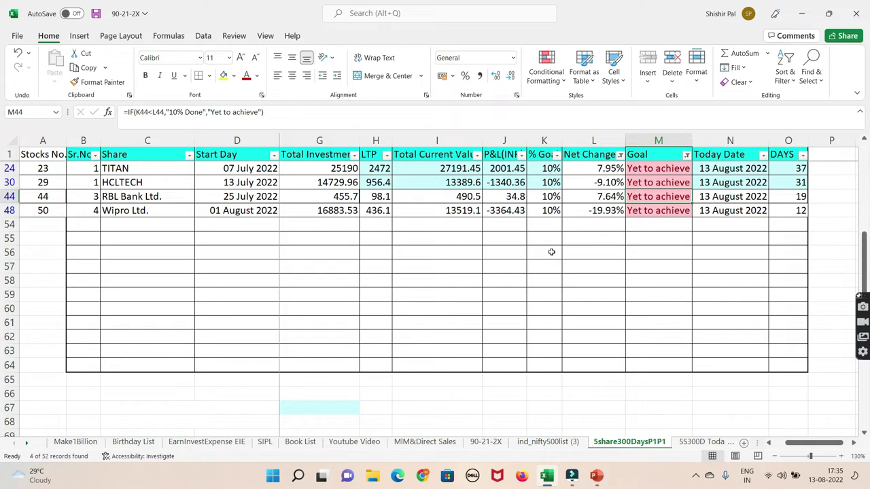
# - Inspect the Average Goal percentage and its formula below the stock table
pyautogui.click(370, 343)
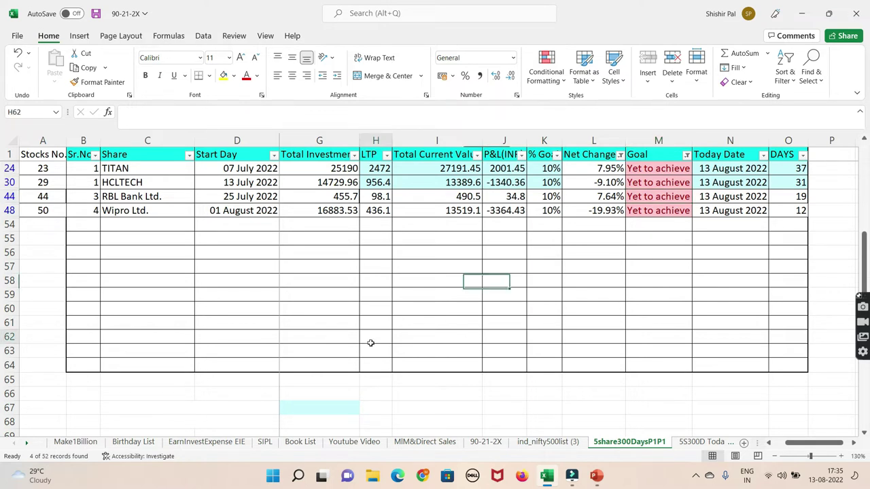
pyautogui.press('Down')
pyautogui.press('Down')
pyautogui.press('Down')
pyautogui.press('Down')
pyautogui.press('Down')
pyautogui.press('Down')
pyautogui.press('Down')
pyautogui.press('Down')
pyautogui.press('Down')
pyautogui.press('Down')
pyautogui.press('Down')
pyautogui.press('Down')
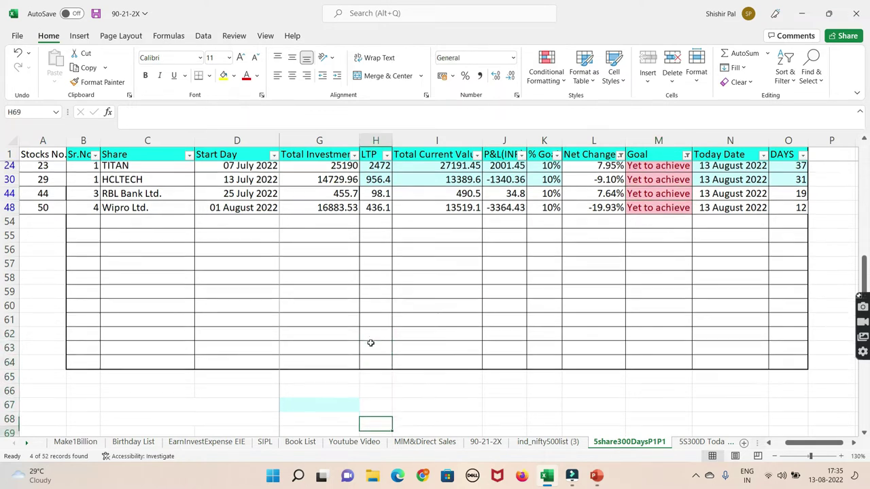
pyautogui.press('Up')
pyautogui.press('Up')
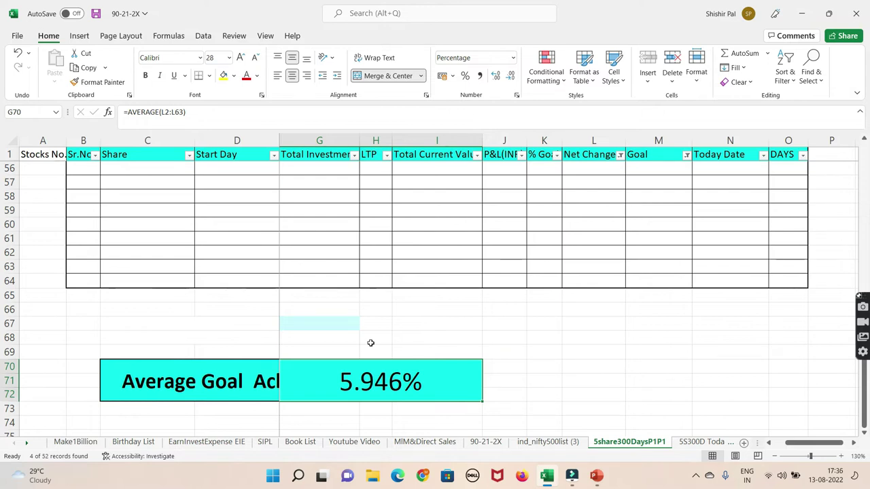
pyautogui.click(371, 346)
pyautogui.press('Down')
# - On the 5S300D Todays Buy sheet, undo the clearing of row 82: 1, Reliance Industries Ltd., 16 August 2022, quantity 3, buy price 2633 and =D82*E82
pyautogui.hotkey('ctrl', 'pagedown')
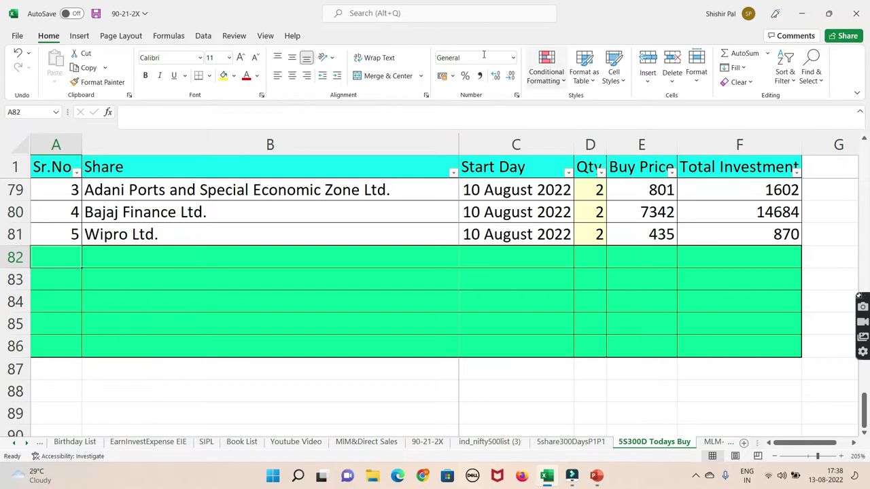
pyautogui.click(18, 54)
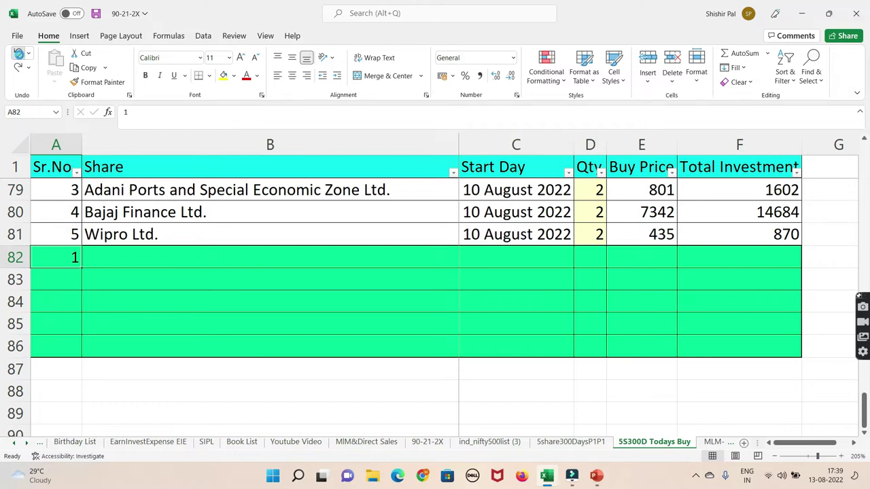
pyautogui.click(18, 53)
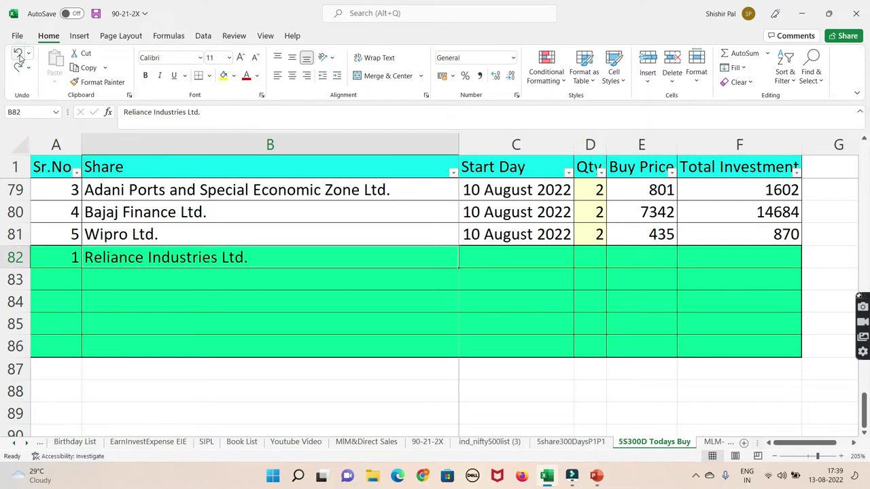
pyautogui.click(18, 54)
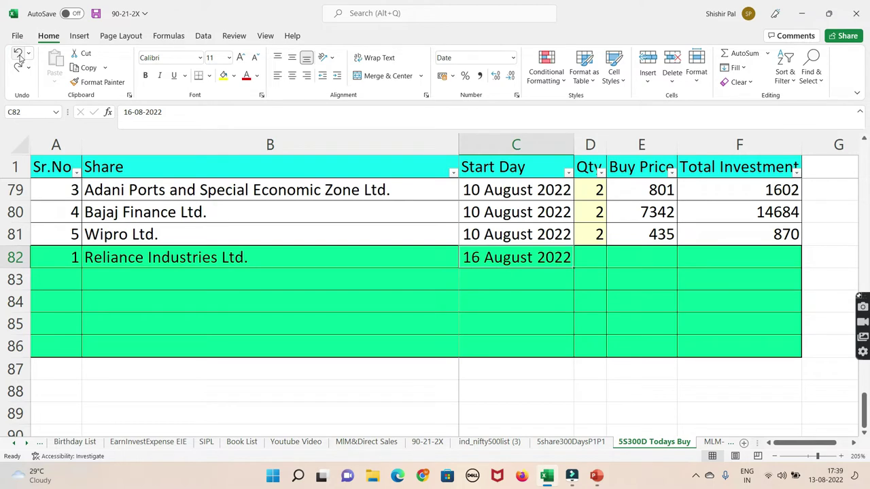
pyautogui.click(19, 54)
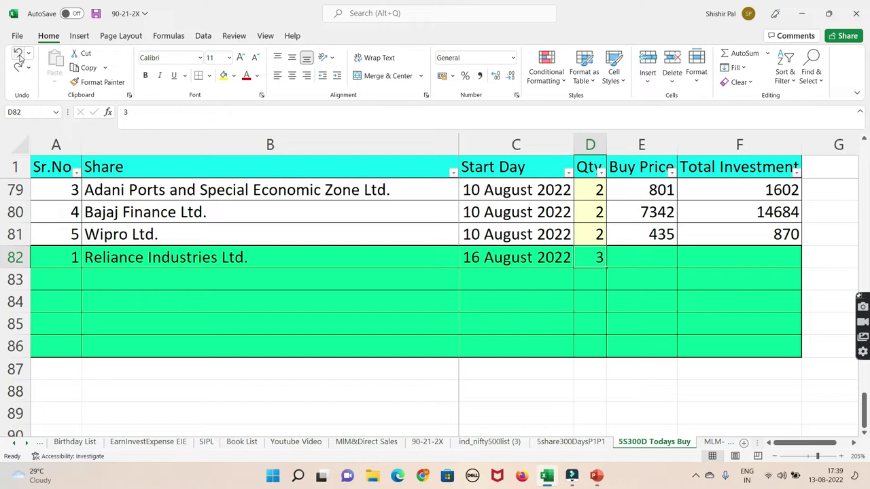
pyautogui.click(19, 63)
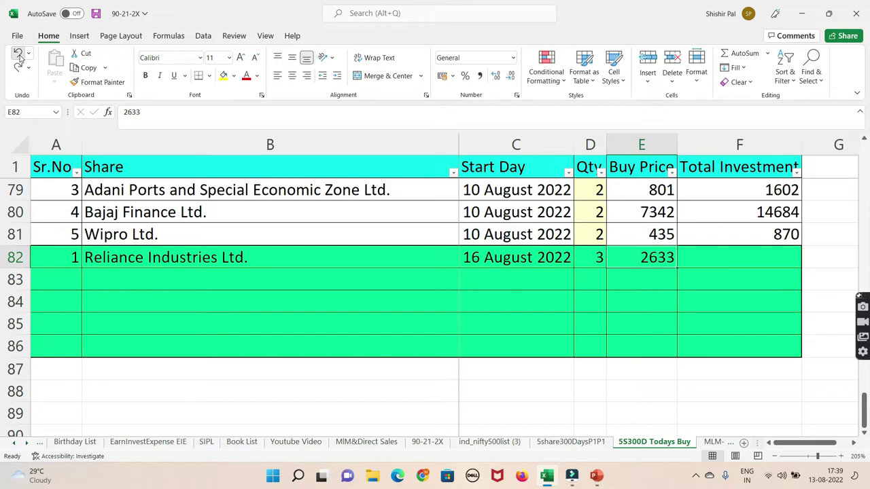
pyautogui.click(20, 57)
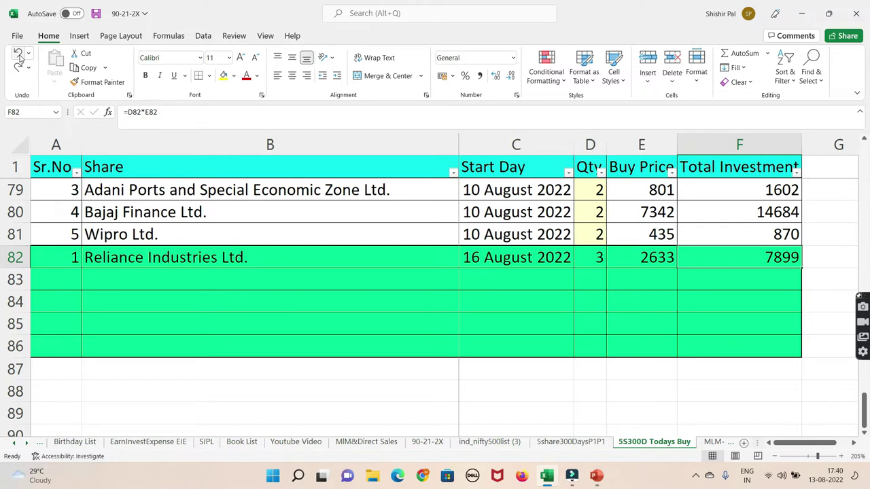
# - Undo the clearing of row 83: 2, Tata Chemicals Ltd., 16 August 2022, quantity 4, buy price 1118.9 and =D83*E83
pyautogui.click(20, 58)
pyautogui.click(20, 58)
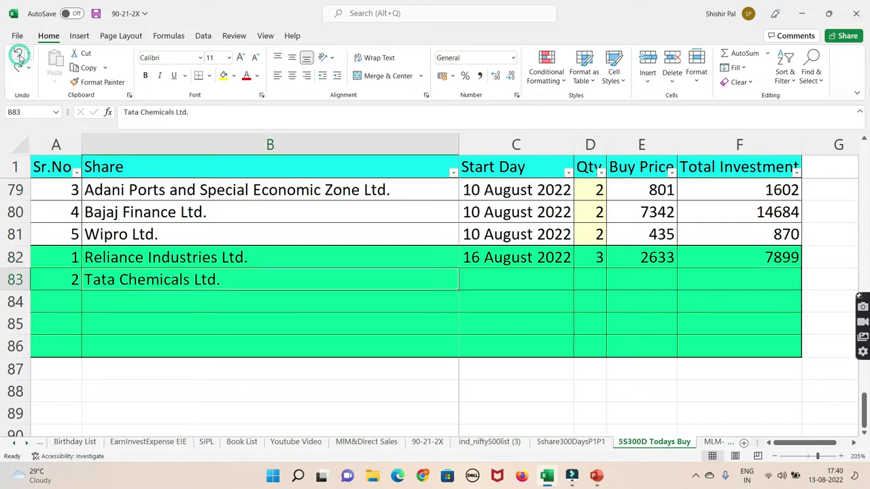
pyautogui.click(20, 58)
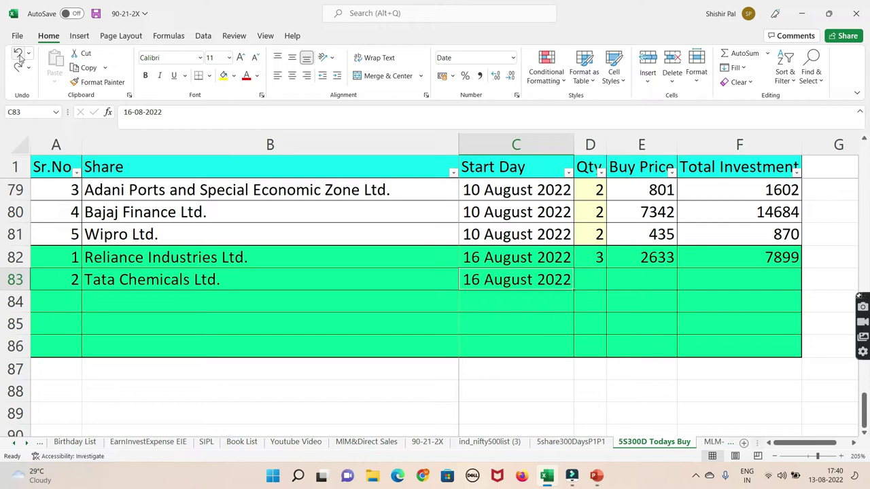
pyautogui.click(20, 59)
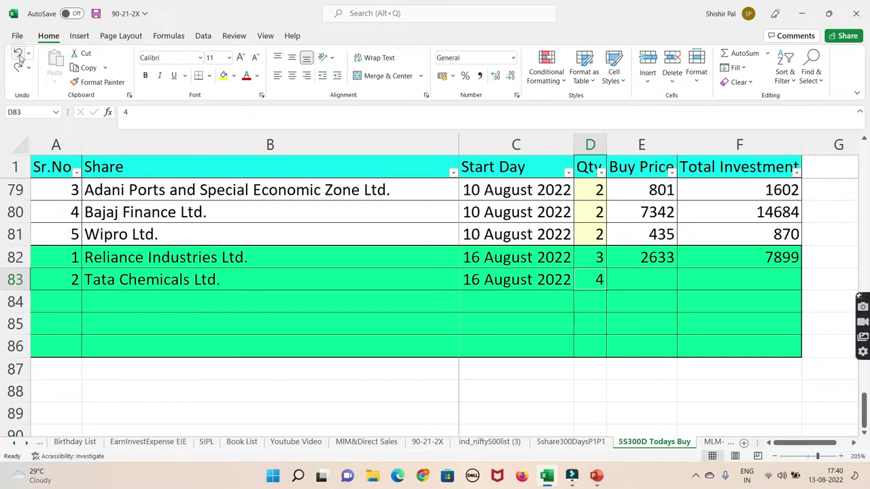
pyautogui.click(21, 59)
pyautogui.click(21, 60)
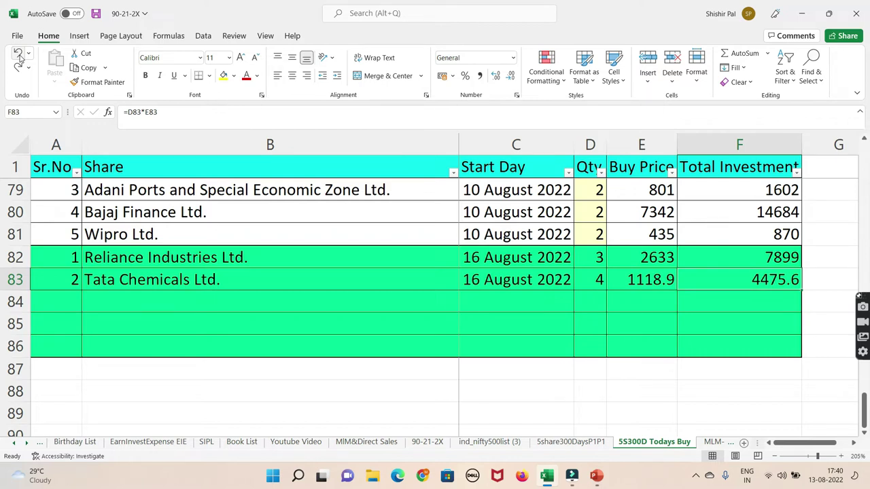
# - Undo the clearing of row 84: 3, Tata Steel Ltd., 16 August 2022, quantity 4, buy price 112.3 and =D84*E84
pyautogui.click(21, 59)
pyautogui.click(21, 59)
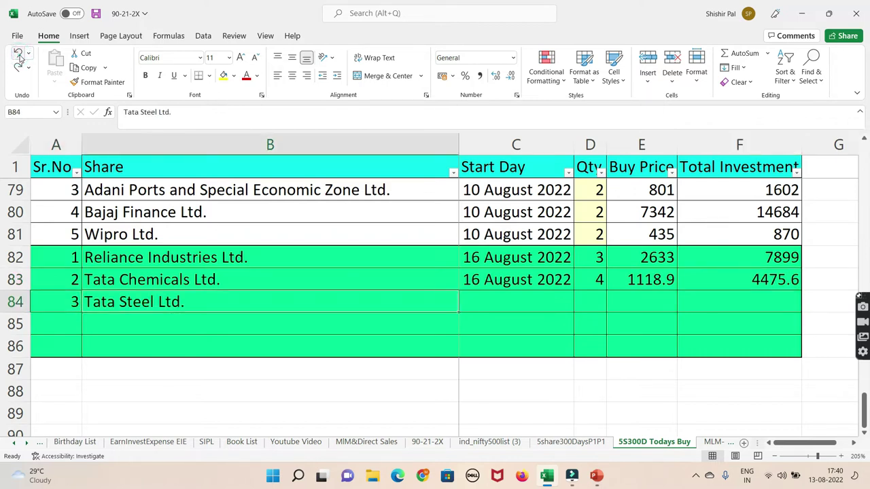
pyautogui.click(20, 60)
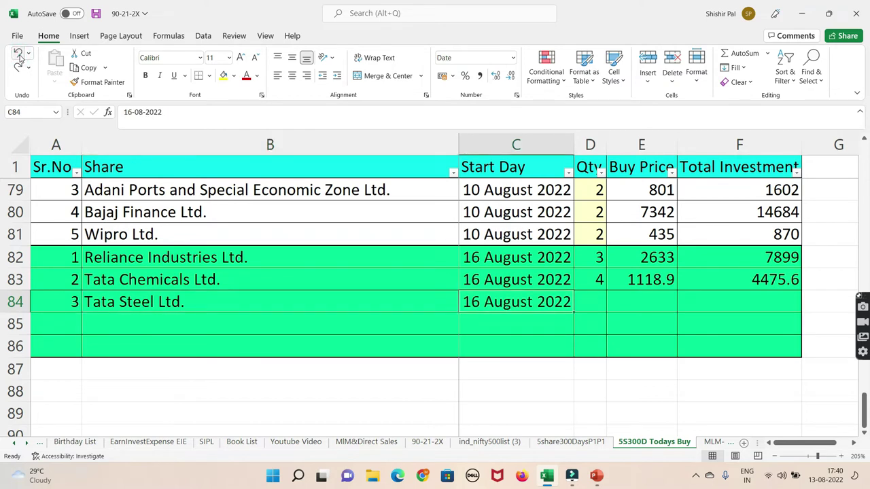
pyautogui.click(20, 60)
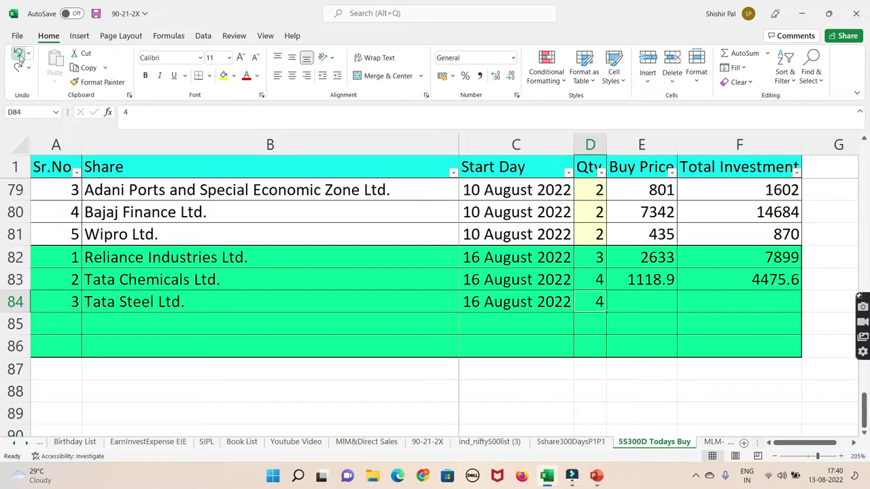
pyautogui.click(20, 59)
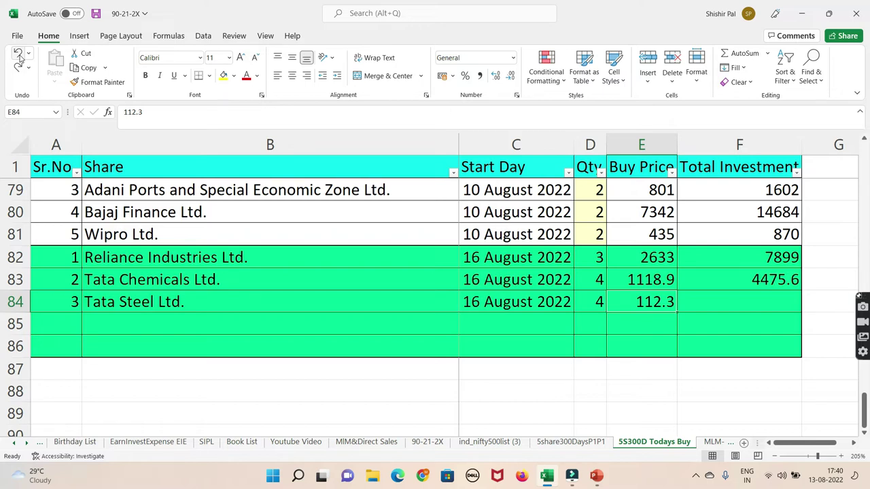
pyautogui.click(20, 59)
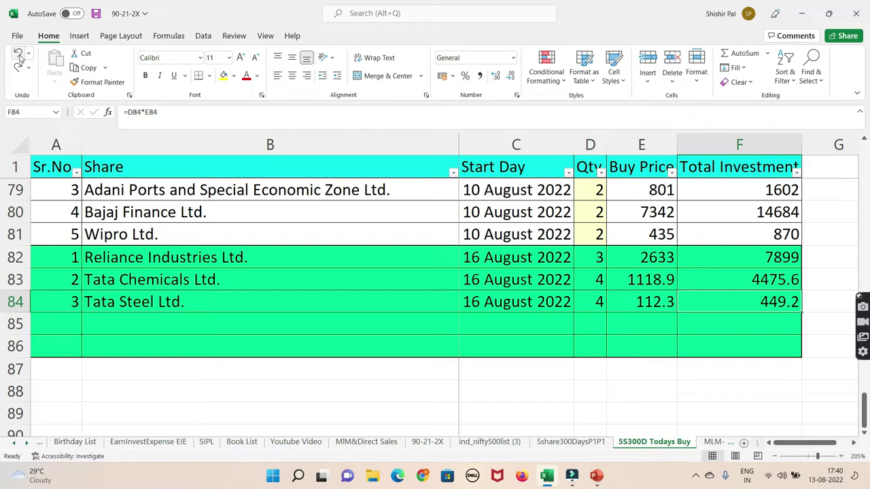
# - Undo the clearing of row 85: 4, Vodafone Idea Ltd., 16 August 2022, quantity 20, buy price 8.7 and =D85*E85
pyautogui.click(20, 59)
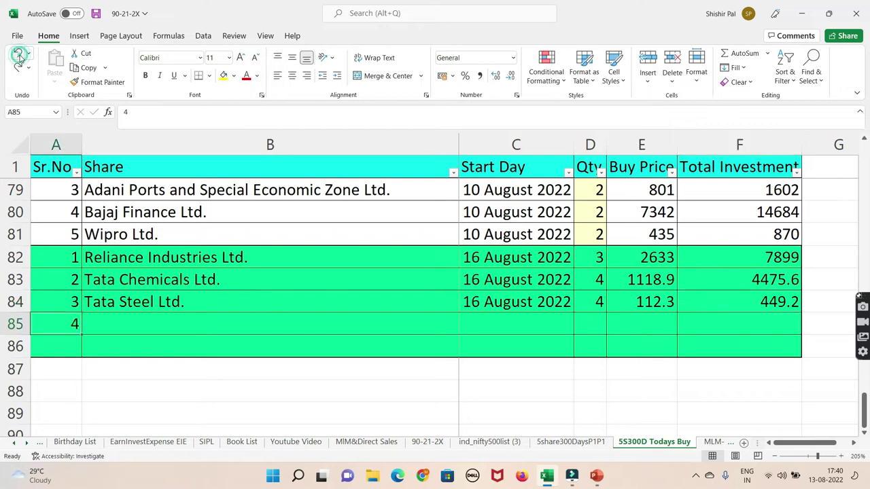
pyautogui.click(21, 59)
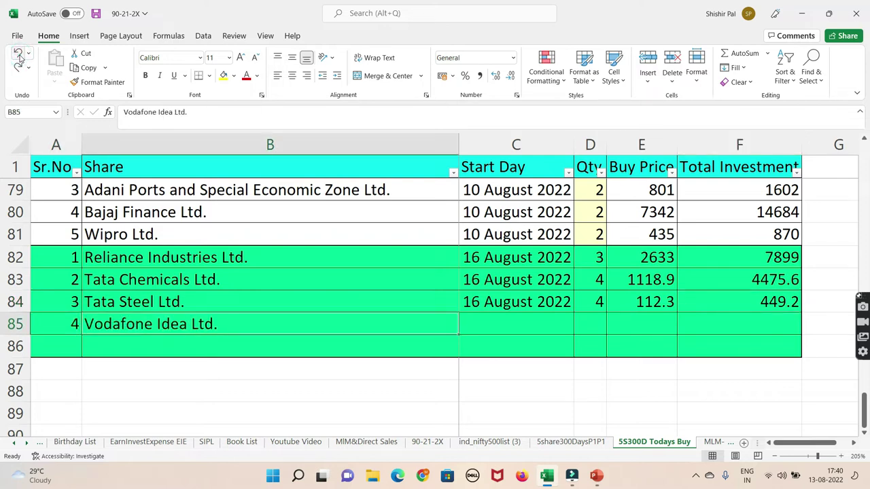
pyautogui.click(20, 59)
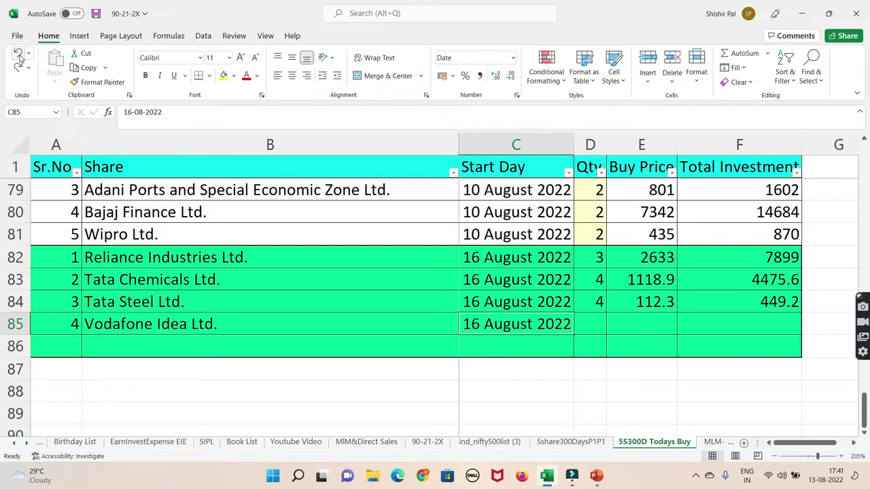
pyautogui.click(19, 56)
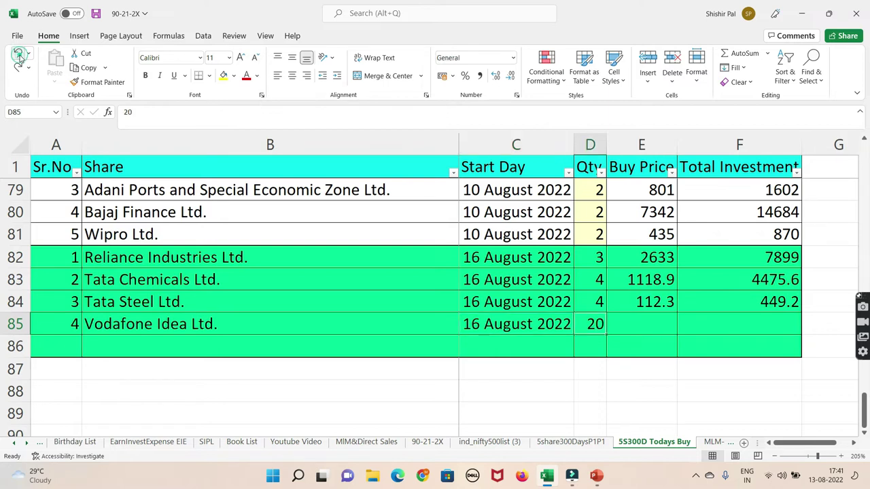
pyautogui.click(20, 58)
pyautogui.click(20, 58)
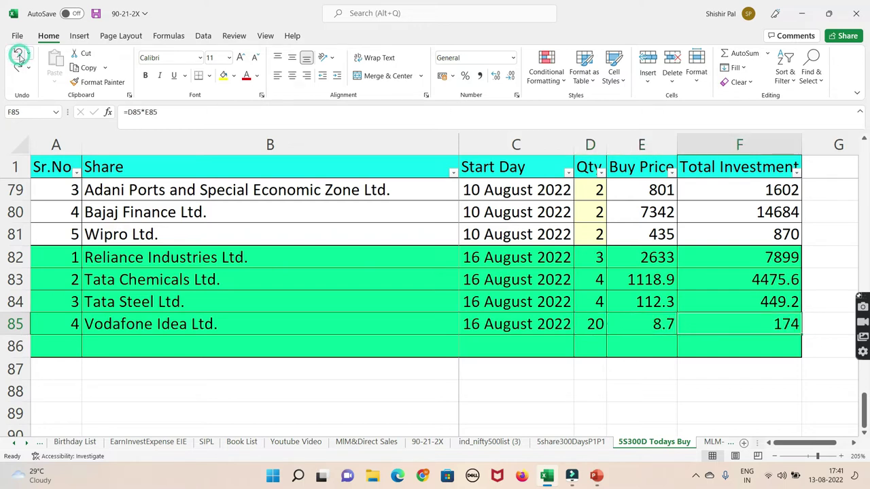
# - Undo the clearing of row 86: 5, Wipro Ltd., 16 August 2022, quantity 3, buy price 436.1 and =D86*E86
pyautogui.click(19, 58)
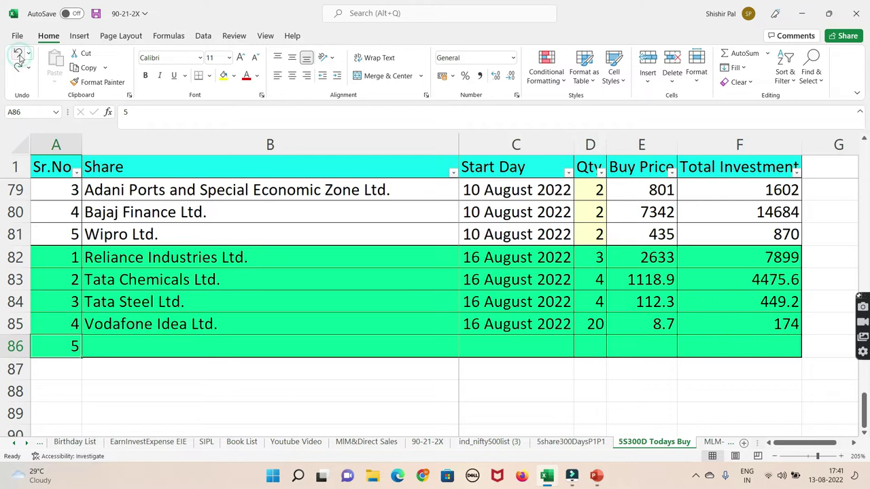
pyautogui.click(20, 58)
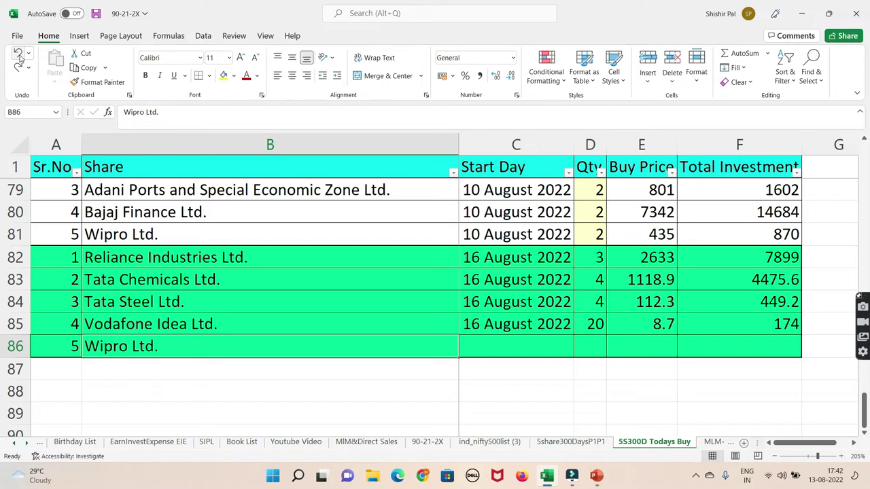
pyautogui.click(19, 54)
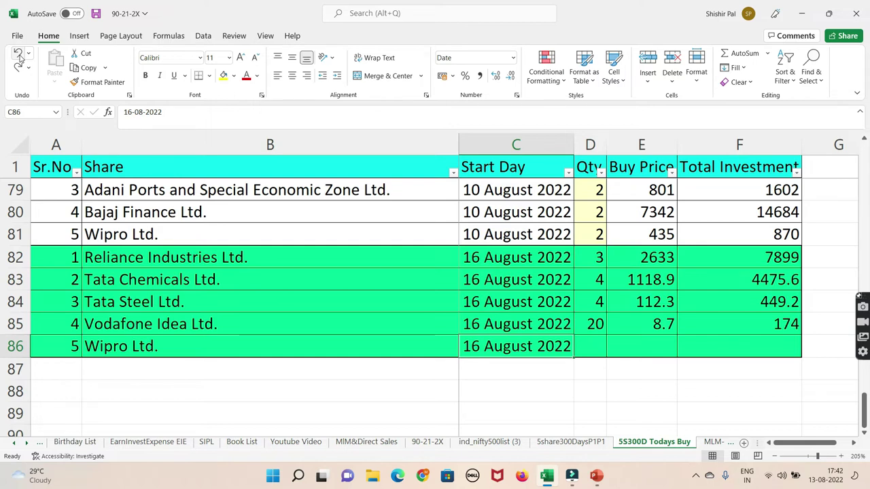
pyautogui.click(19, 55)
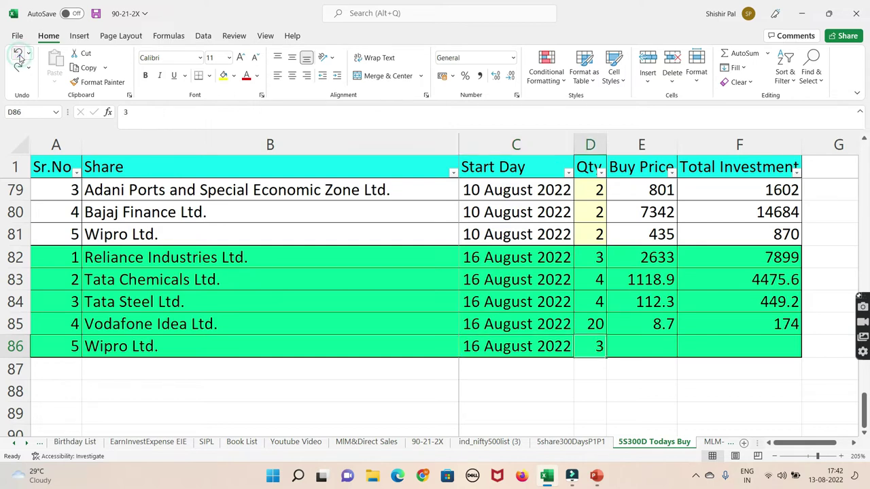
pyautogui.click(19, 55)
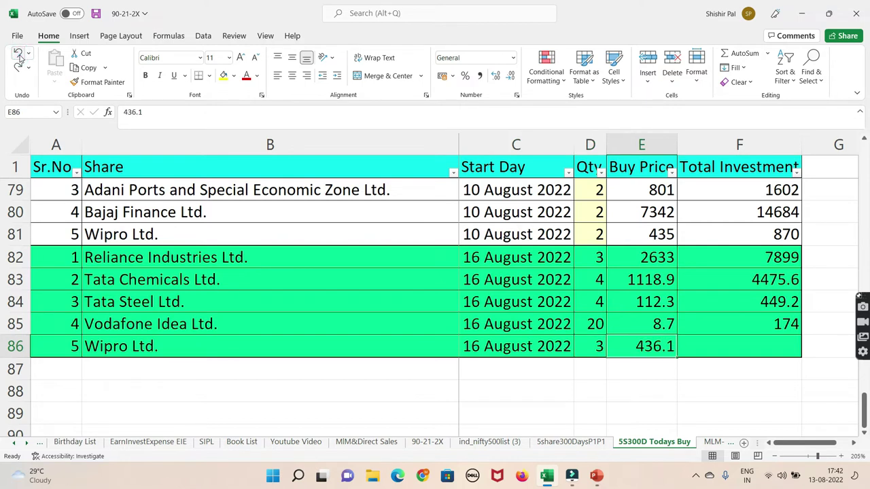
pyautogui.click(20, 58)
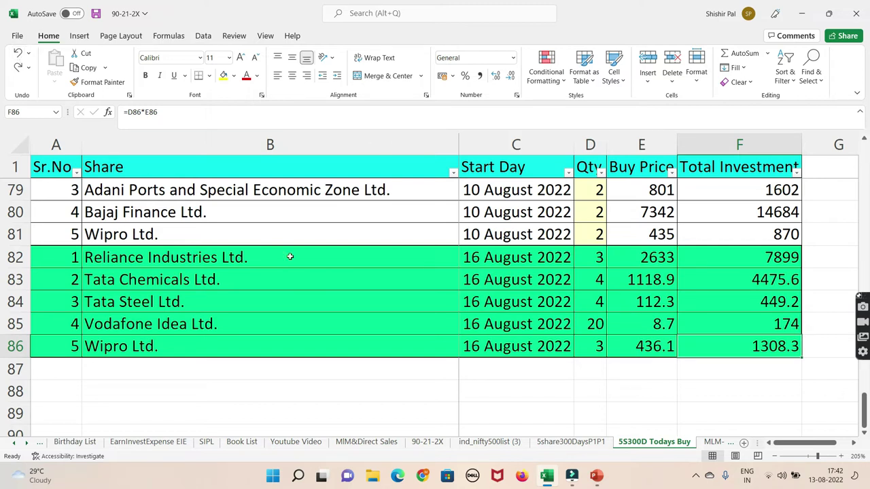
pyautogui.click(638, 306)
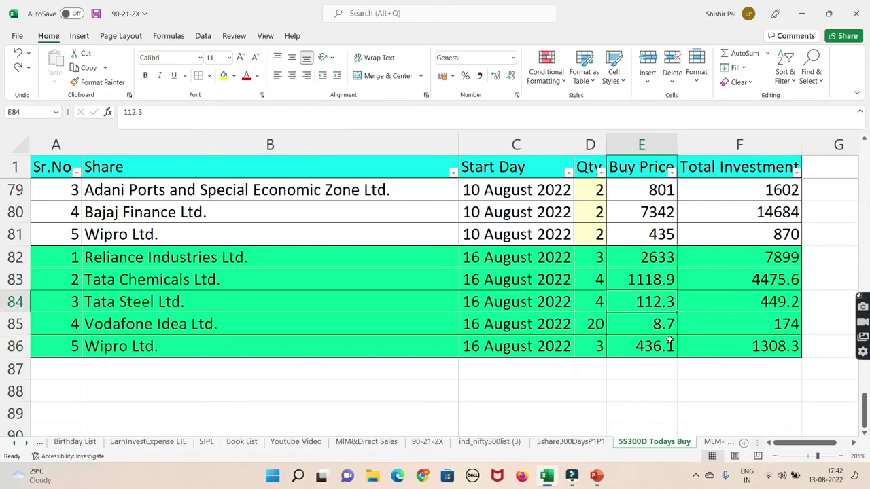
pyautogui.click(656, 382)
pyautogui.write('=')
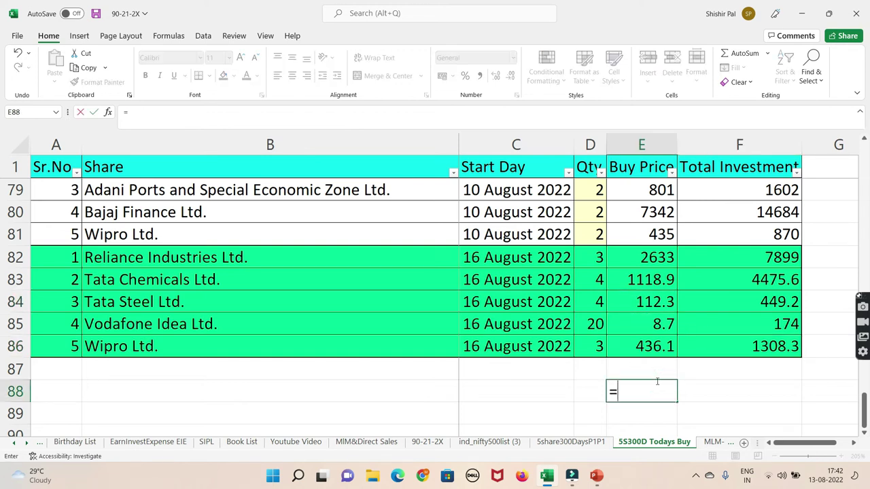
pyautogui.click(524, 390)
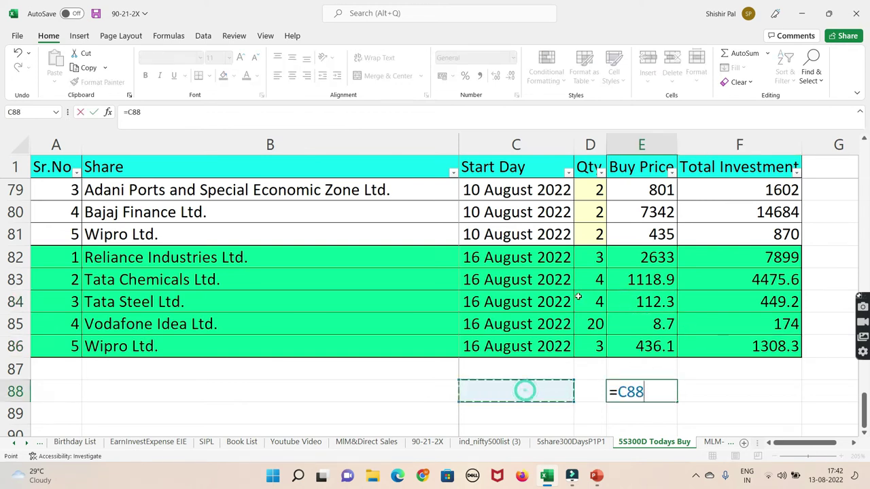
pyautogui.press('Escape')
# - Set the 16 August 2022 quantities of Reliance Industries Ltd., Tata Chemicals Ltd. and Vodafone Idea Ltd. to 0
pyautogui.click(594, 258)
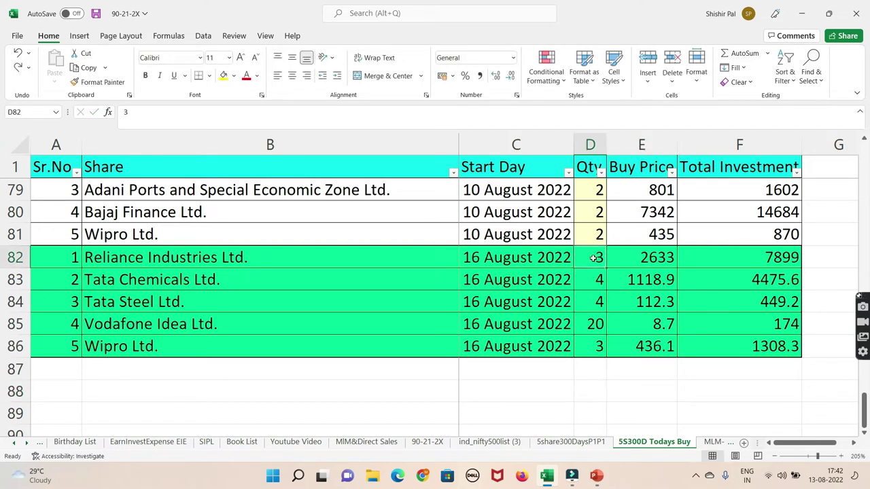
pyautogui.write('0')
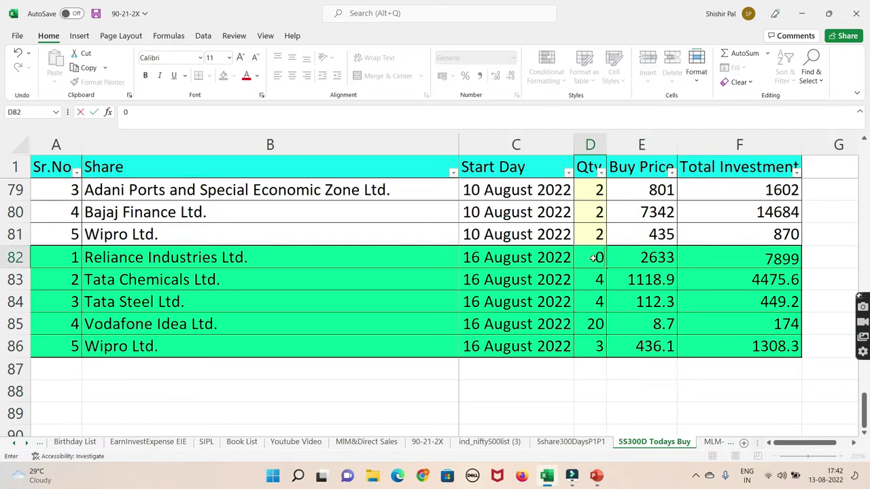
pyautogui.press('Return')
pyautogui.write('0')
pyautogui.press('Return')
pyautogui.press('Return')
pyautogui.write('0')
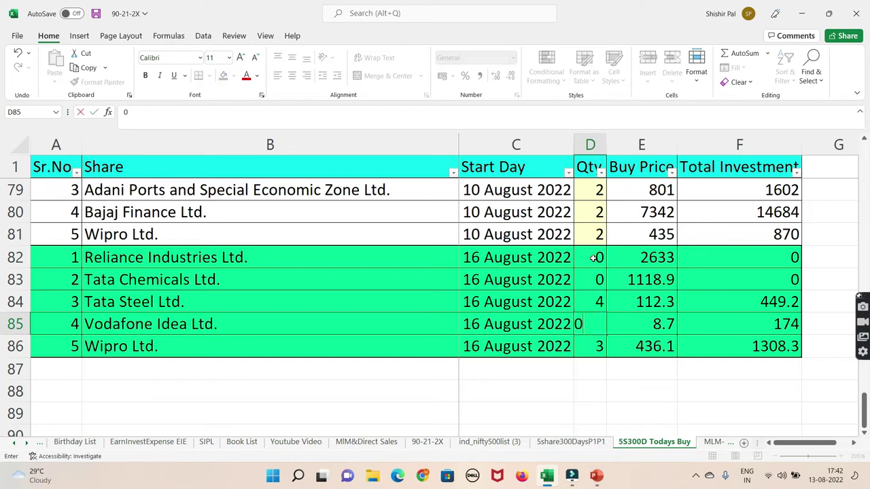
pyautogui.press('Return')
# - Set the quantity of Wipro Ltd. in row 86 to 1
pyautogui.press('Up')
pyautogui.press('Up')
pyautogui.press('Right')
pyautogui.press('Right')
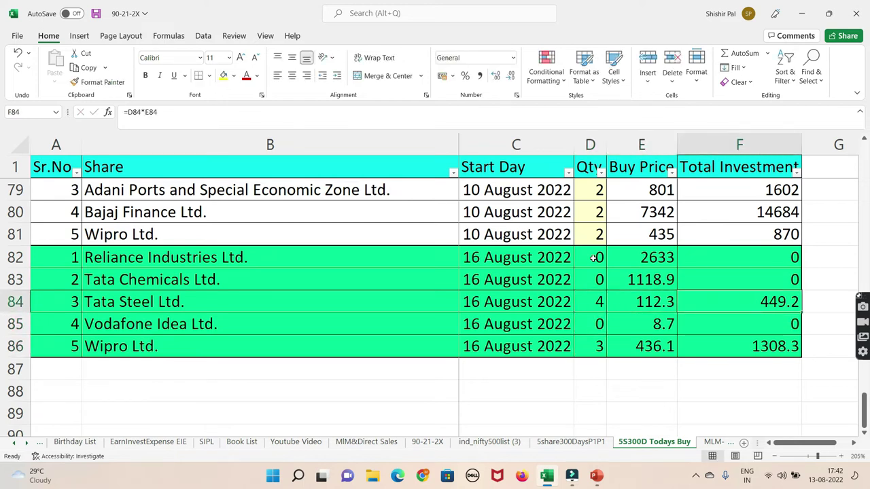
pyautogui.press('Down')
pyautogui.press('Down')
pyautogui.press('Left')
pyautogui.press('Left')
pyautogui.write('1')
pyautogui.press('Right')
# - Check the combined Total Investment of rows 84 to 86, from Tata Steel Ltd. to Wipro Ltd
pyautogui.press('Right')
pyautogui.press('Up')
pyautogui.press('Up')
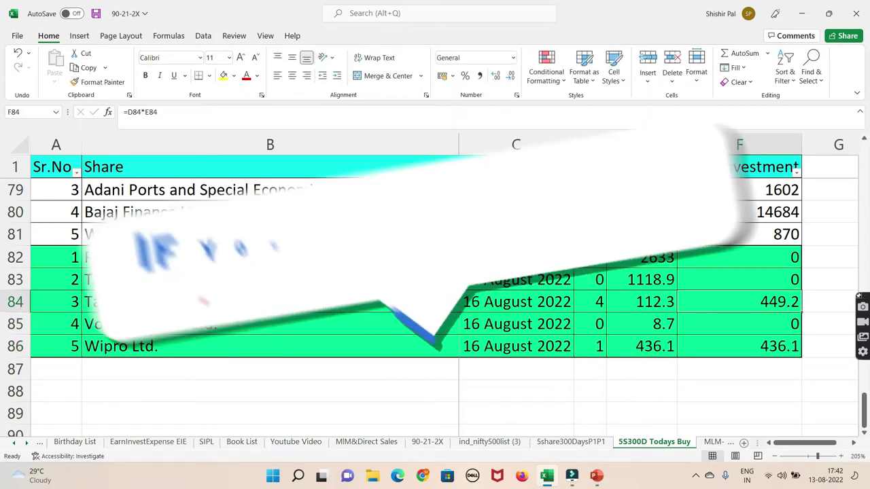
pyautogui.hotkey('shift', 'Down')
pyautogui.hotkey('shift', 'Down')
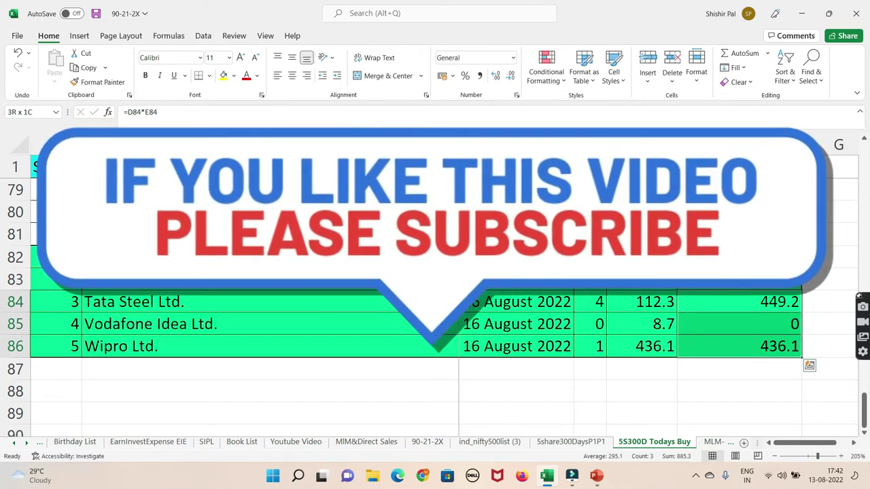
# - Examine the quantities, buy prices and total investments in the Tata Steel Ltd. and Wipro Ltd. rows
pyautogui.press('Up')
pyautogui.press('Left')
pyautogui.press('Left')
pyautogui.press('Down')
pyautogui.press('Right')
pyautogui.press('Right')
pyautogui.press('Right')
pyautogui.press('Left')
pyautogui.press('Left')
pyautogui.press('Left')
pyautogui.press('Left')
pyautogui.press('Left')
pyautogui.press('Right')
pyautogui.press('Right')
pyautogui.press('Right')
pyautogui.press('Down')
pyautogui.press('Down')
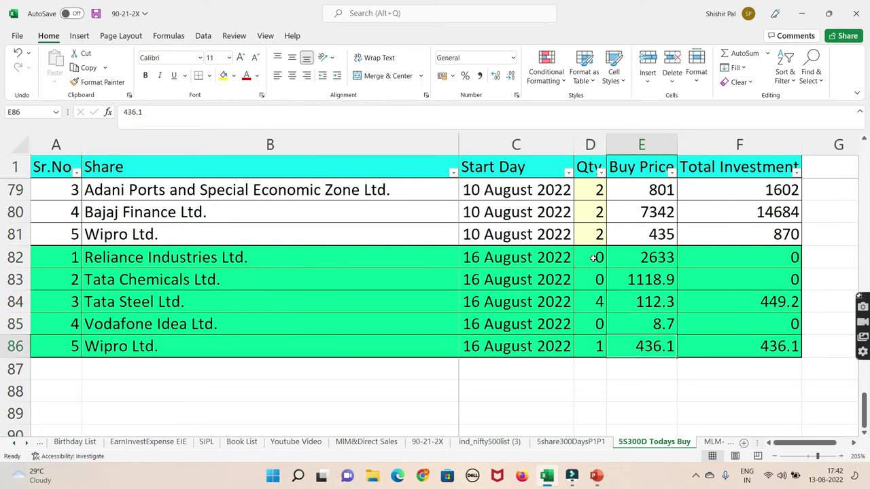
pyautogui.press('Right')
pyautogui.press('Right')
pyautogui.press('Left')
pyautogui.press('Left')
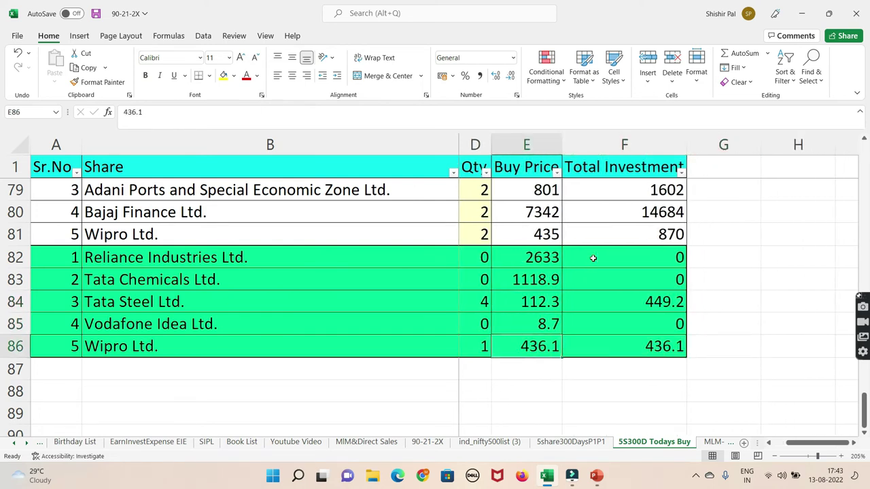
pyautogui.press('Up')
pyautogui.press('Up')
pyautogui.press('Left')
pyautogui.press('Left')
pyautogui.press('Left')
pyautogui.press('Right')
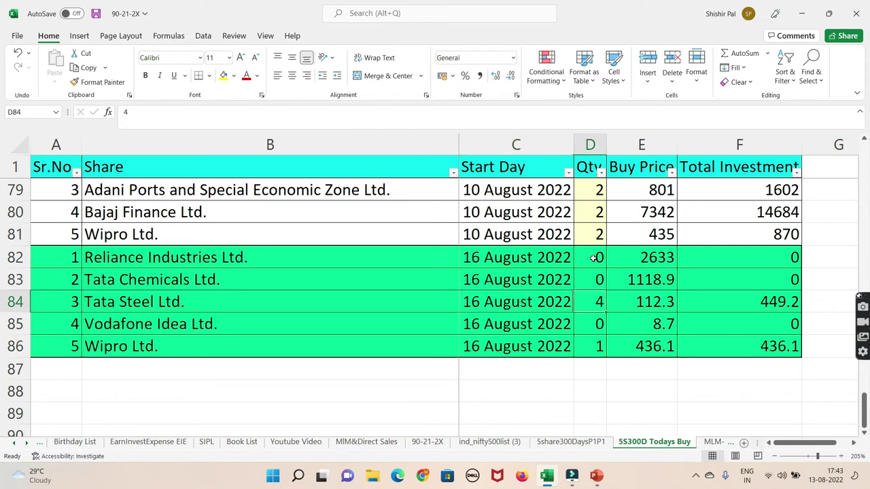
pyautogui.press('Right')
pyautogui.press('Right')
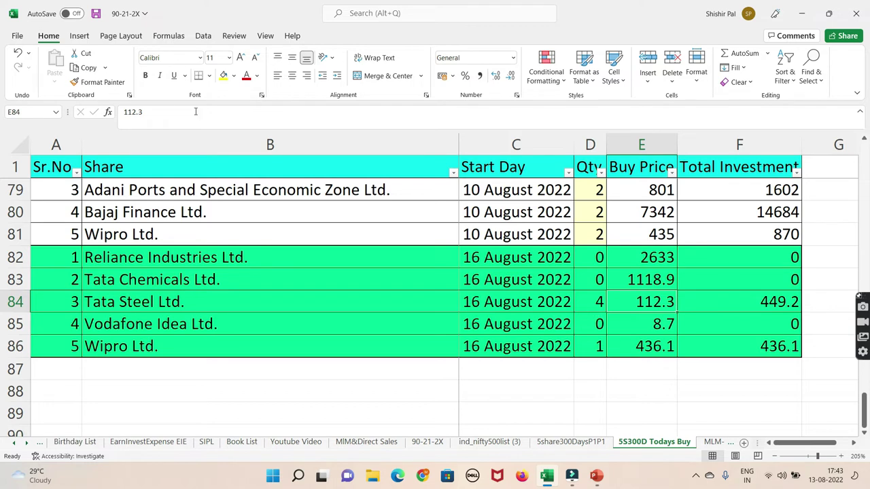
# - Undo the four quantity changes made to the Reliance Industries, Tata Chemicals, Vodafone Idea and Wipro rows
pyautogui.click(18, 55)
pyautogui.click(18, 56)
pyautogui.click(18, 56)
pyautogui.click(19, 55)
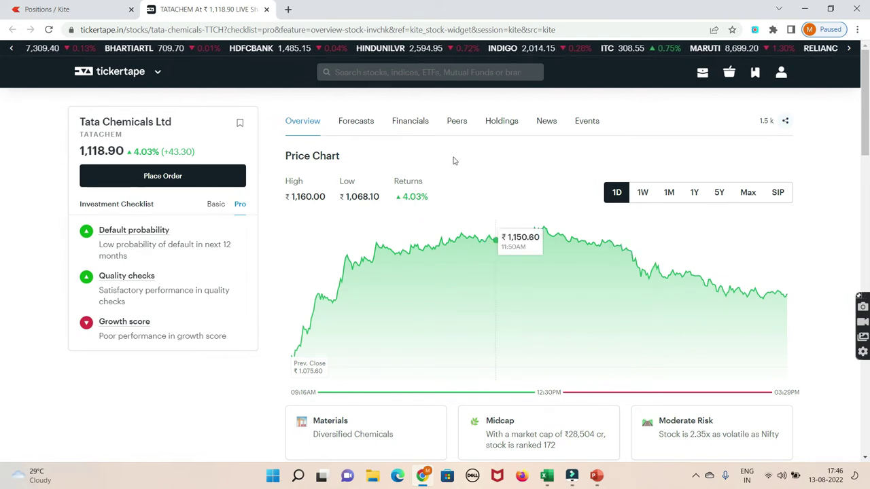
# - On the Tickertape page of Tata Chemicals Ltd, compare the one-day price chart with the one-week range
pyautogui.click(618, 195)
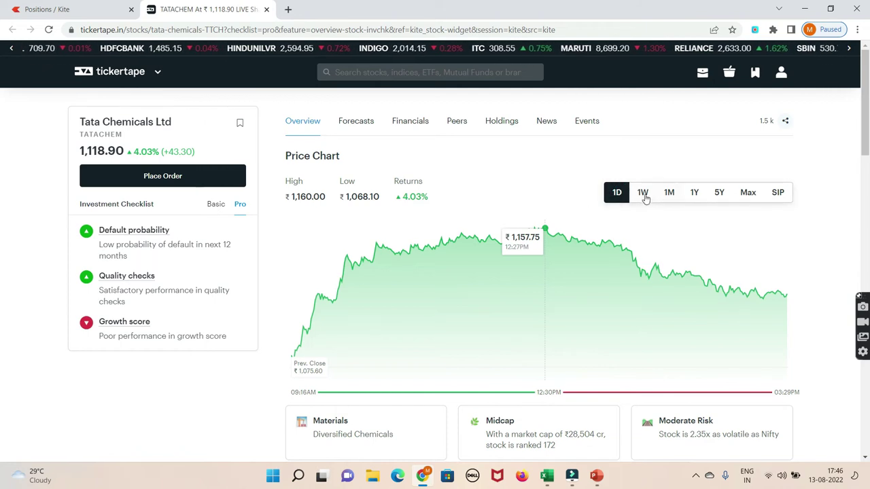
pyautogui.click(642, 194)
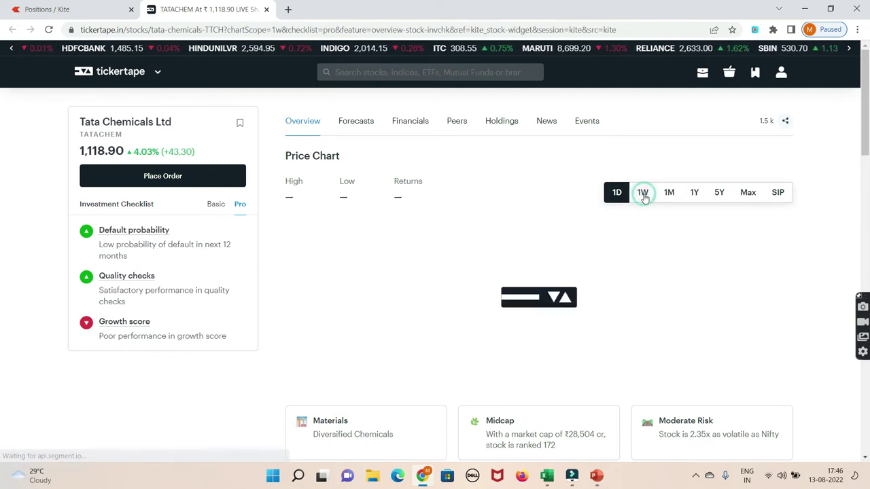